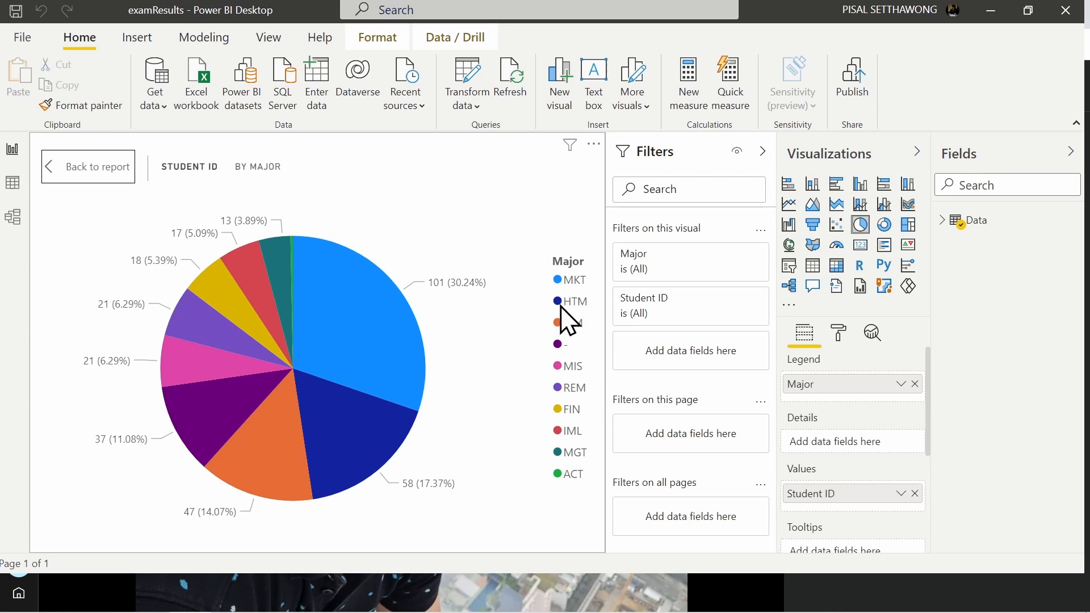
# Step: Sort the pie chart by Major in ascending order
pyautogui.click(593, 146)
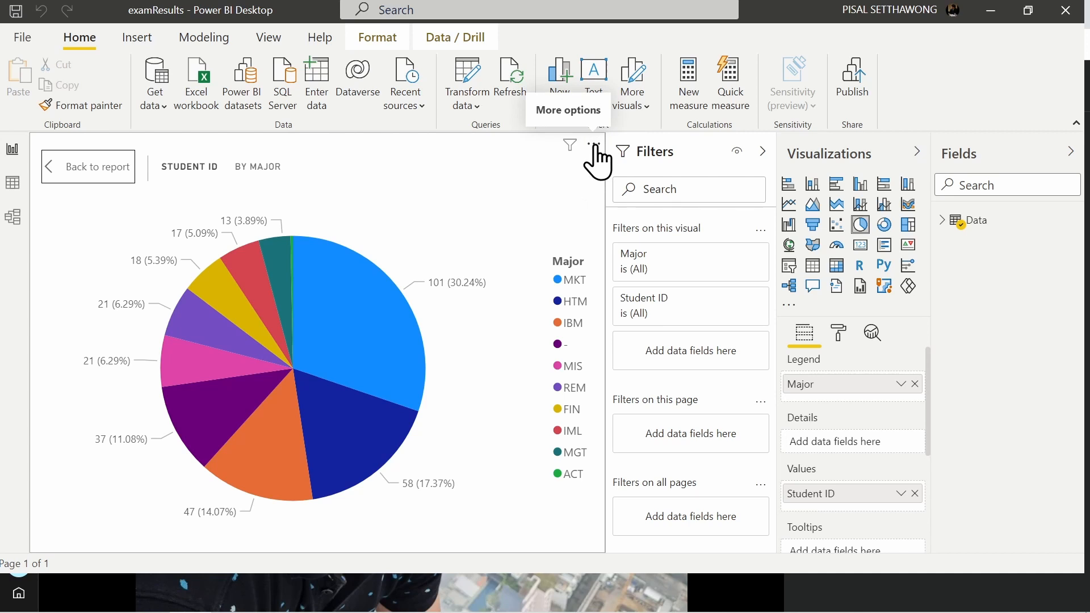
pyautogui.click(594, 147)
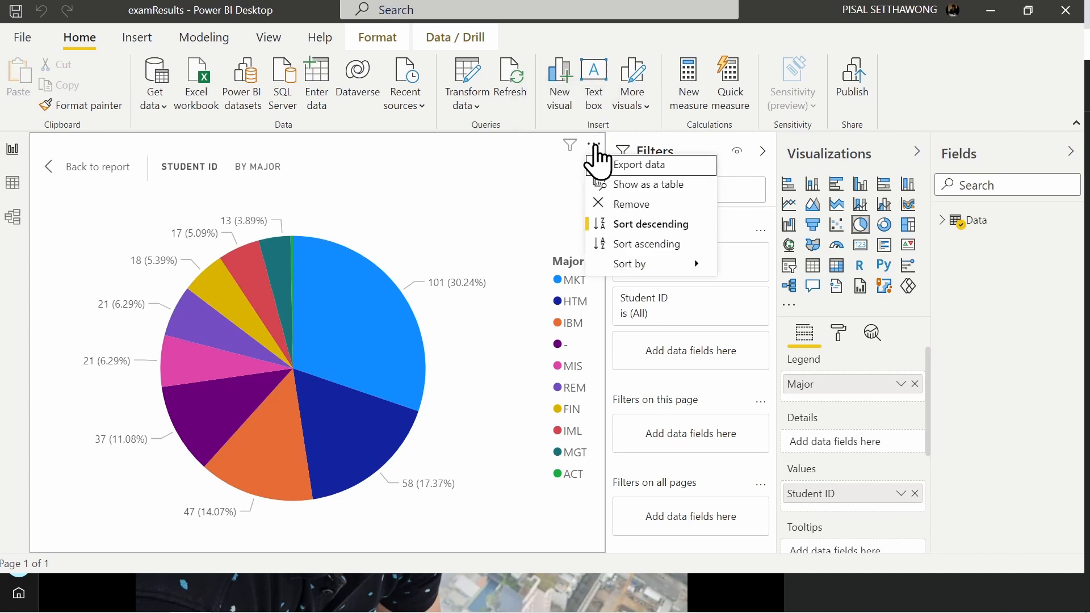
pyautogui.moveTo(637, 260)
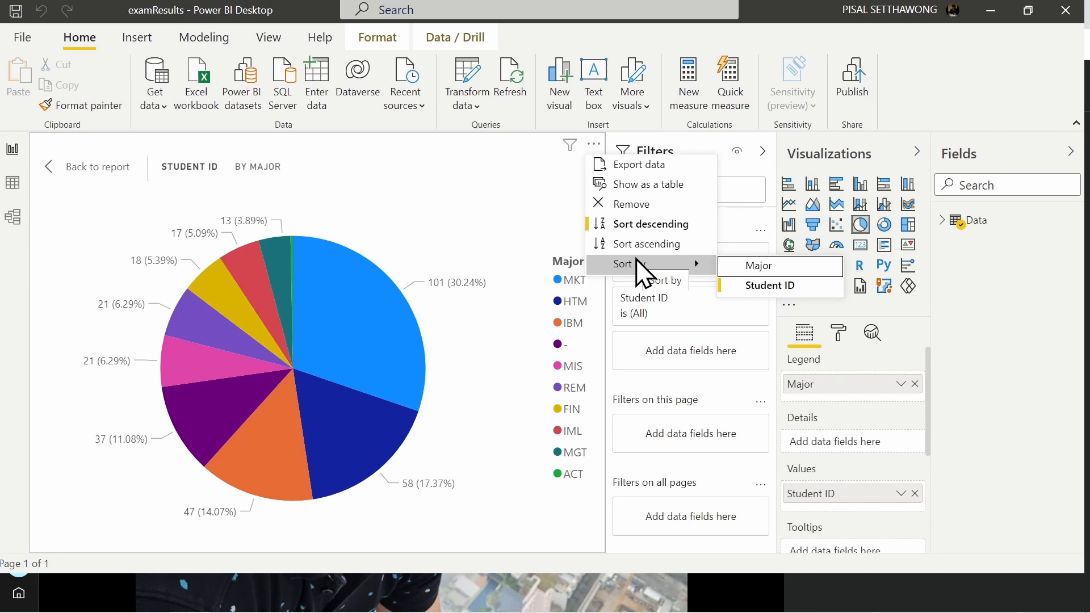
pyautogui.click(752, 285)
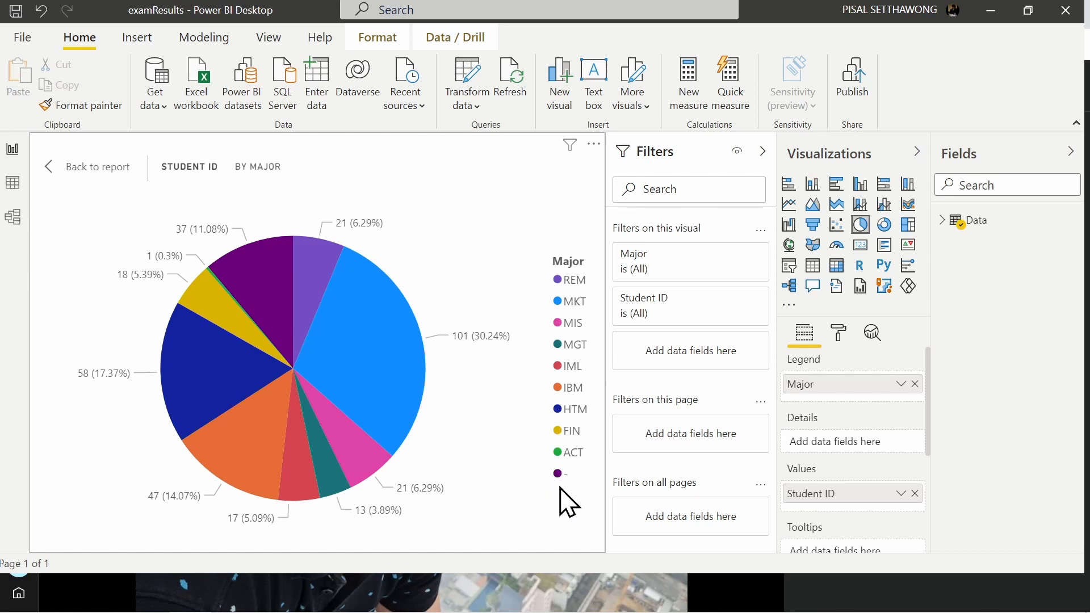
pyautogui.click(593, 146)
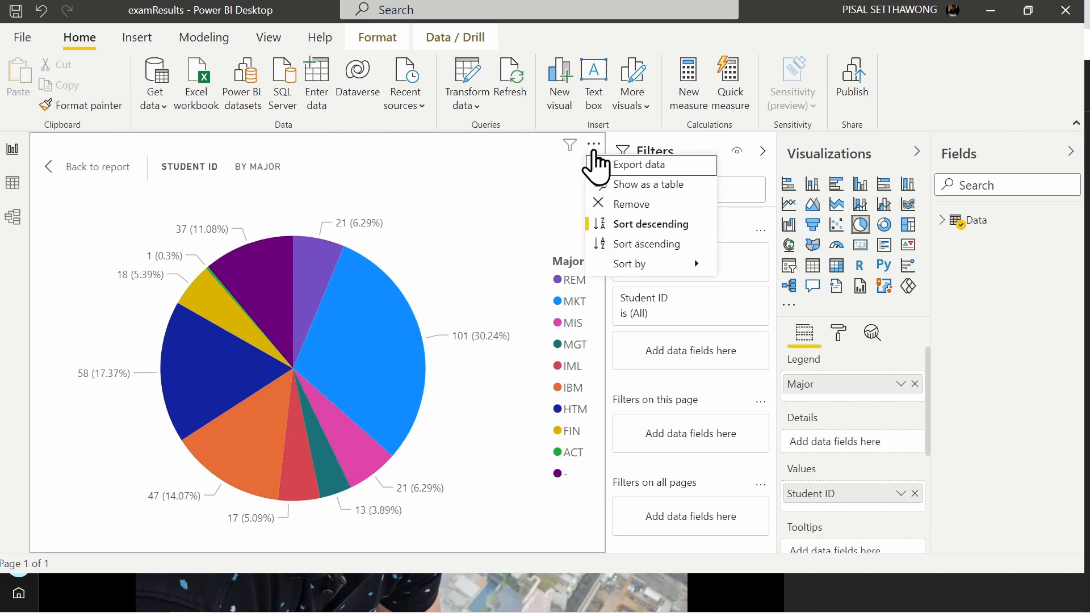
pyautogui.click(624, 243)
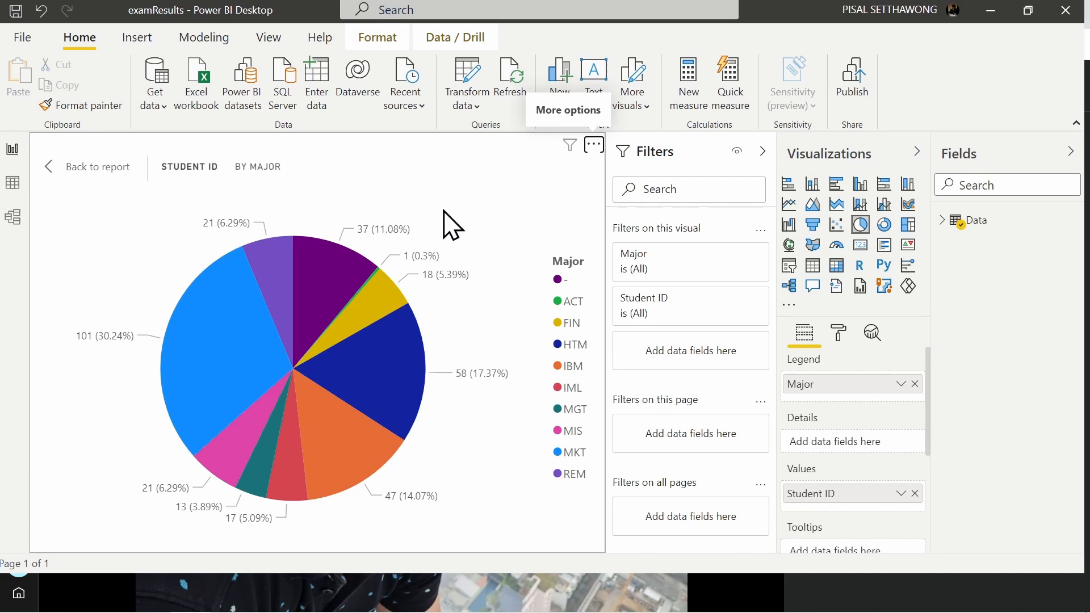
pyautogui.click(594, 147)
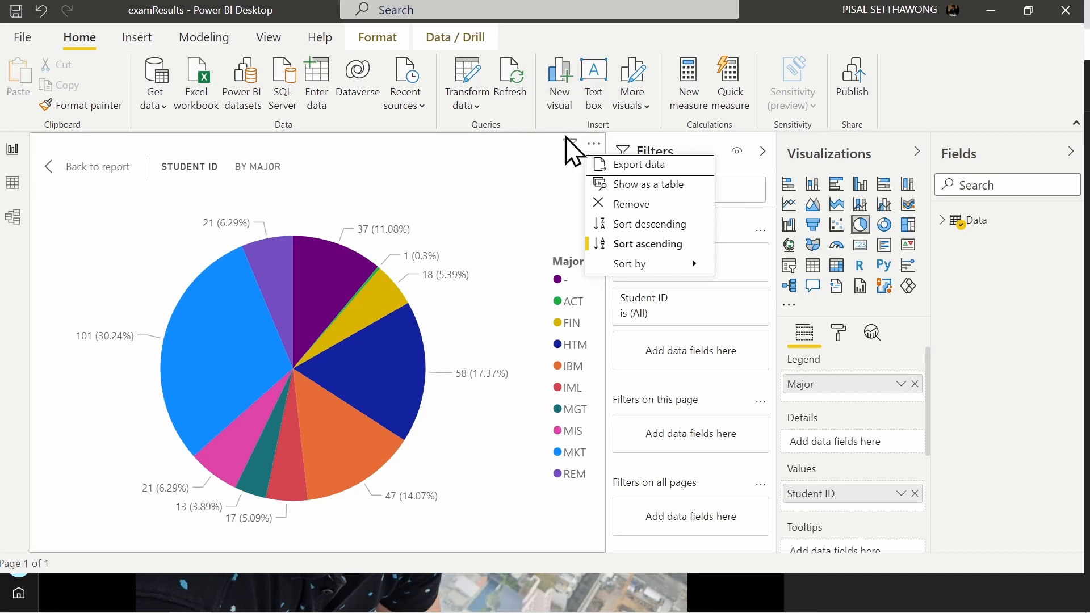
pyautogui.press('Escape')
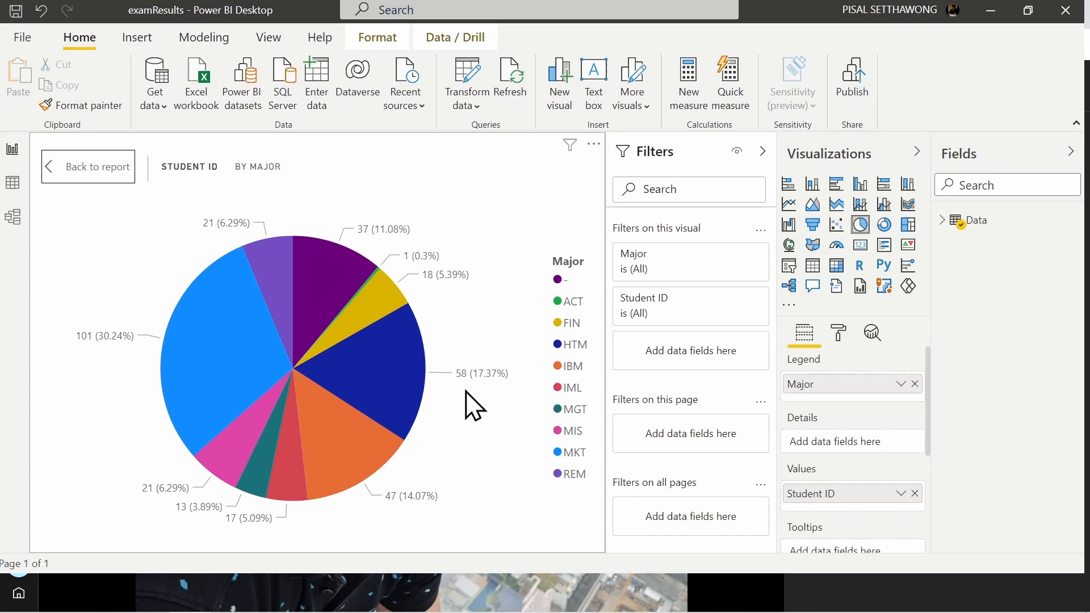
# Step: Set the pie chart's title text to "Student Taking the Exam by The Major"
pyautogui.click(841, 335)
pyautogui.scroll(-3, 843, 519)
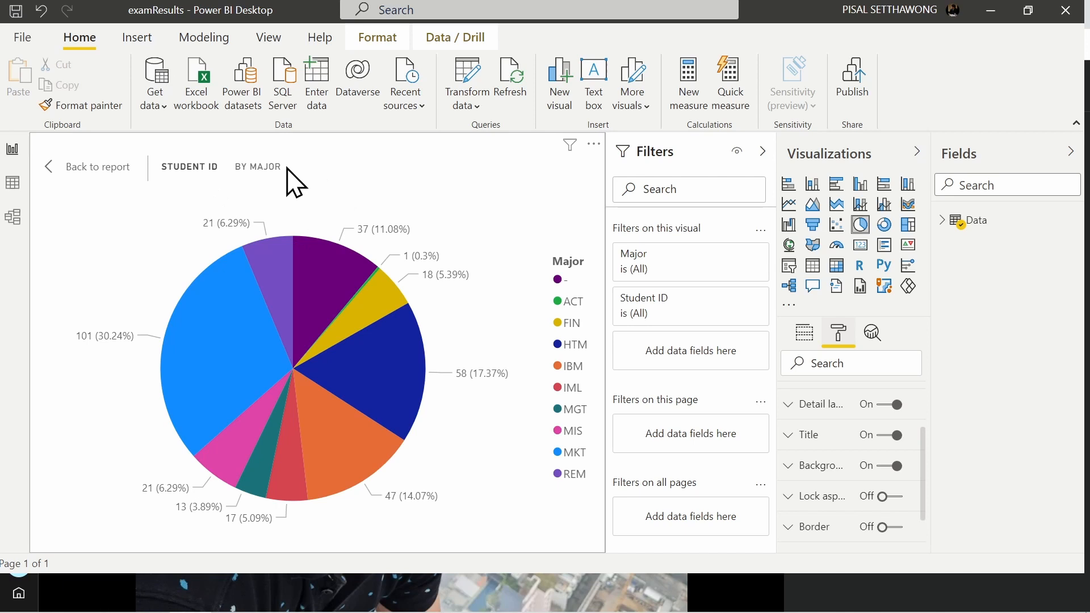
pyautogui.click(787, 434)
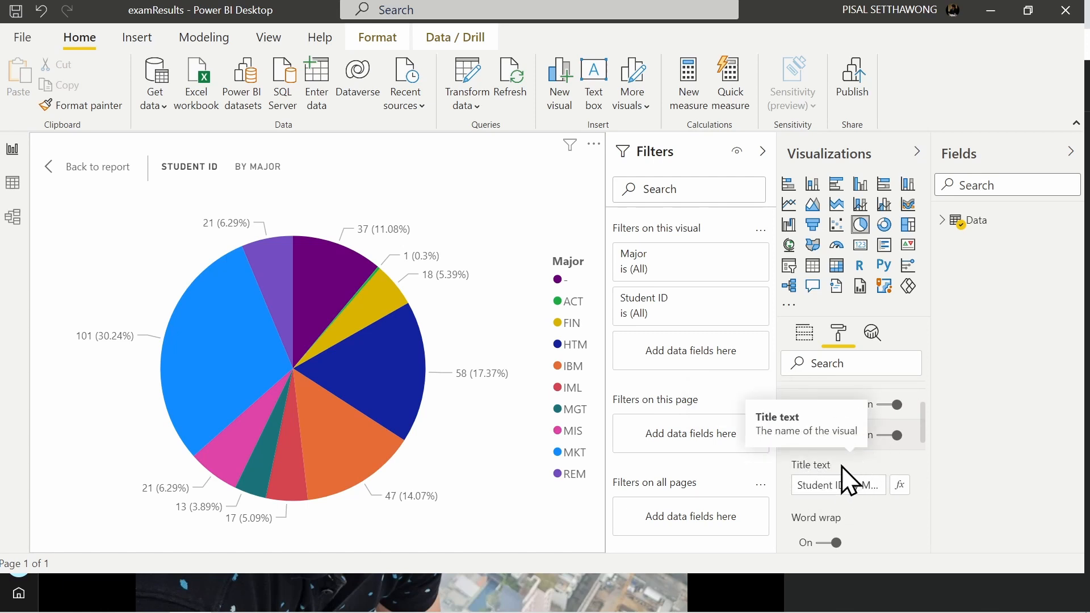
pyautogui.click(812, 485)
pyautogui.hotkey('ctrl', 'a')
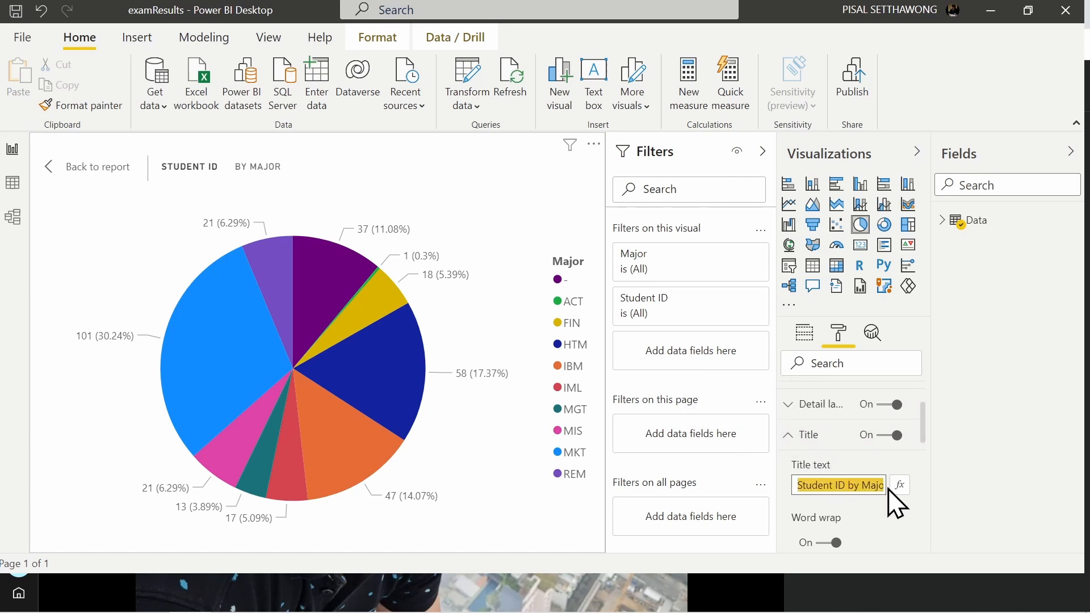
pyautogui.write('Student')
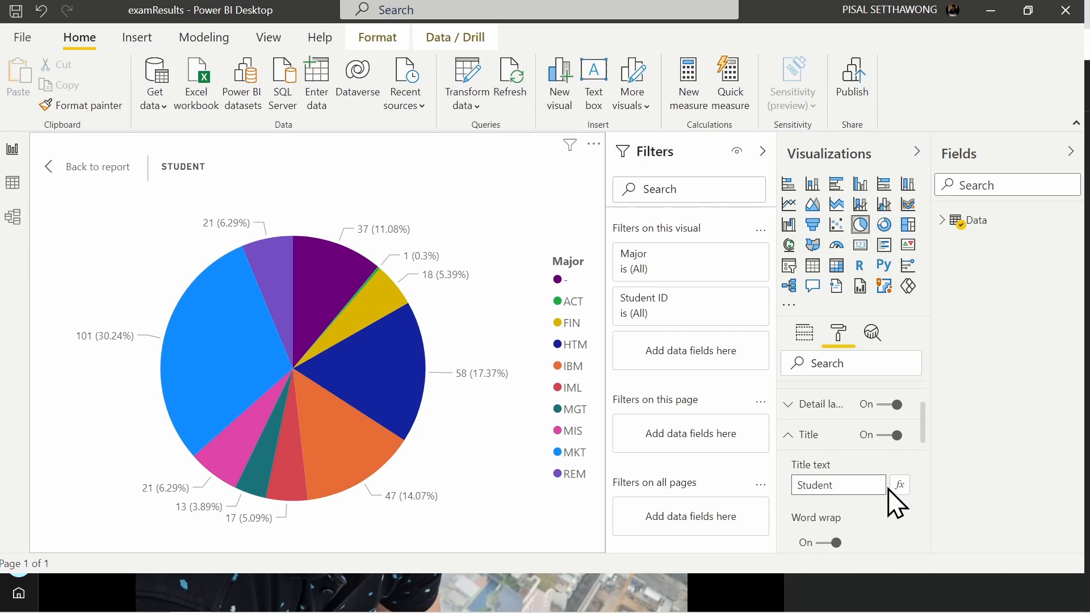
pyautogui.write(' Taking the Exam by The Major')
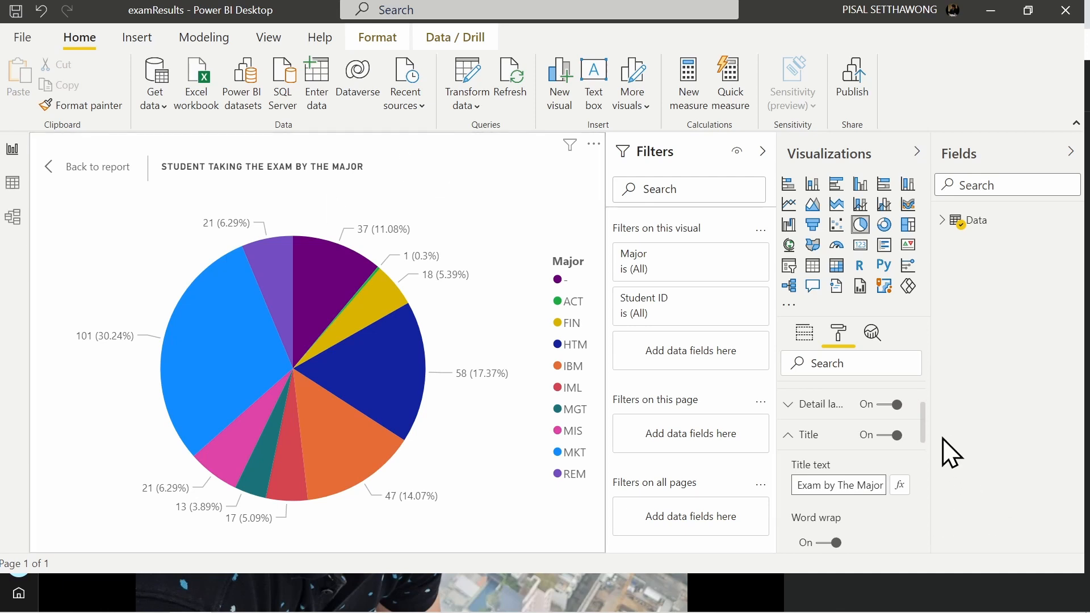
pyautogui.click(789, 435)
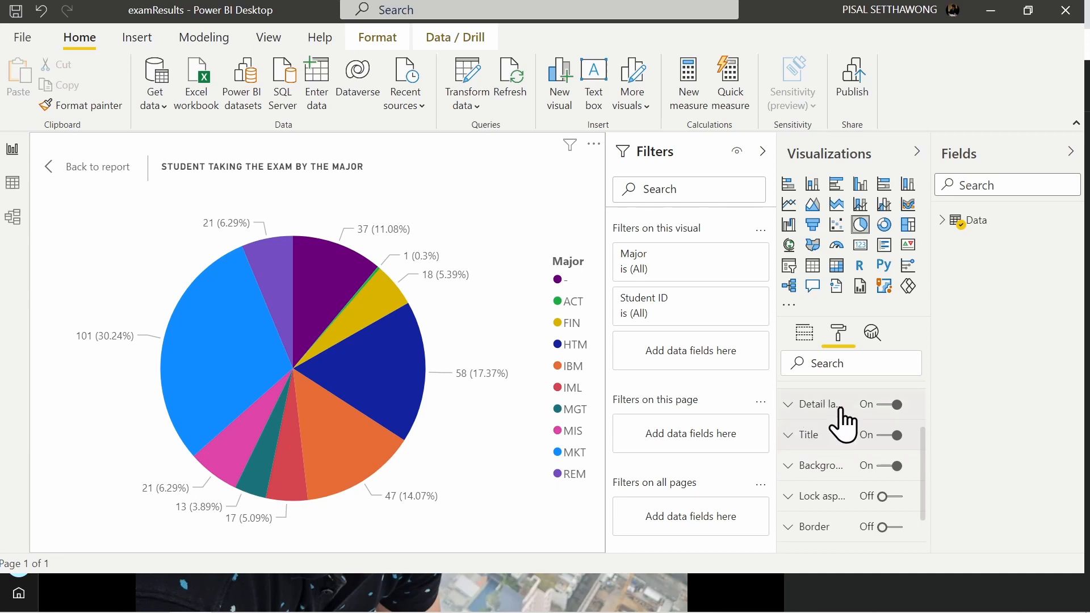
# Step: Try the pie chart's detail label styles All detail labels, Category, percent of total, and Category, data value
pyautogui.click(789, 404)
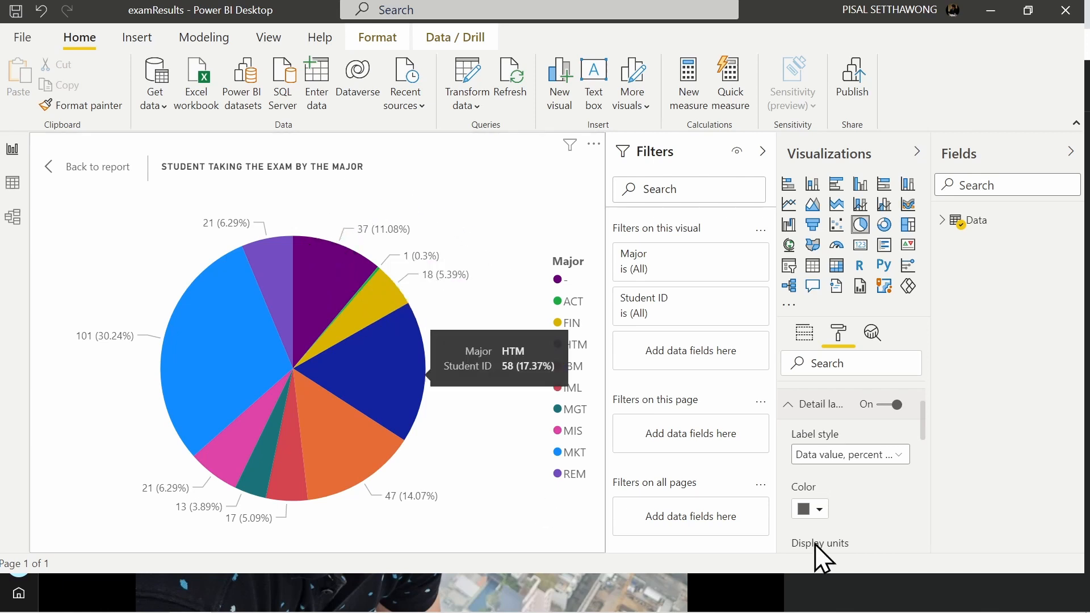
pyautogui.click(844, 458)
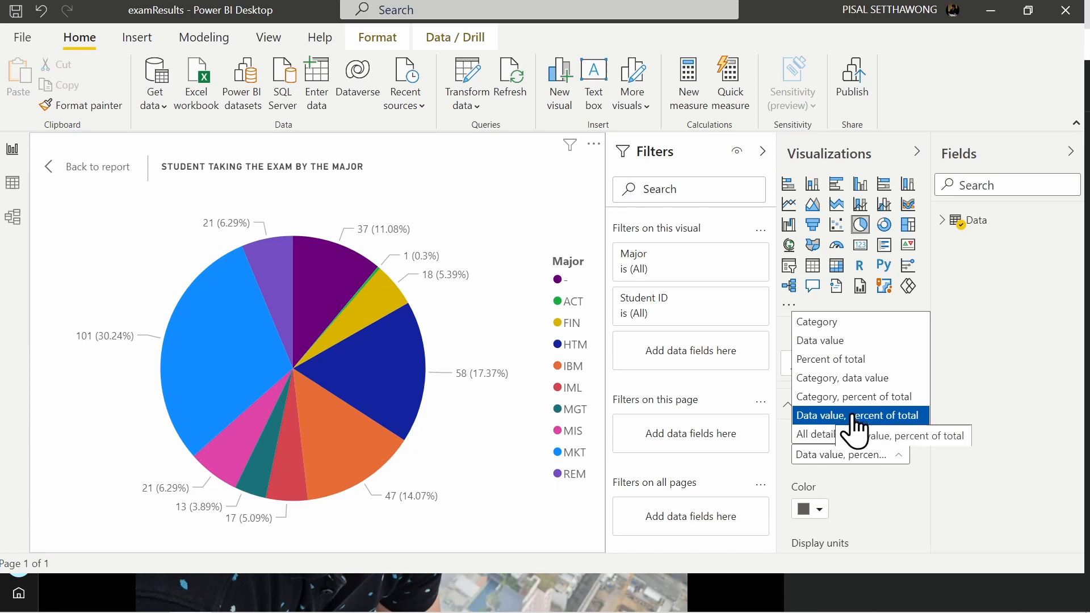
pyautogui.click(820, 447)
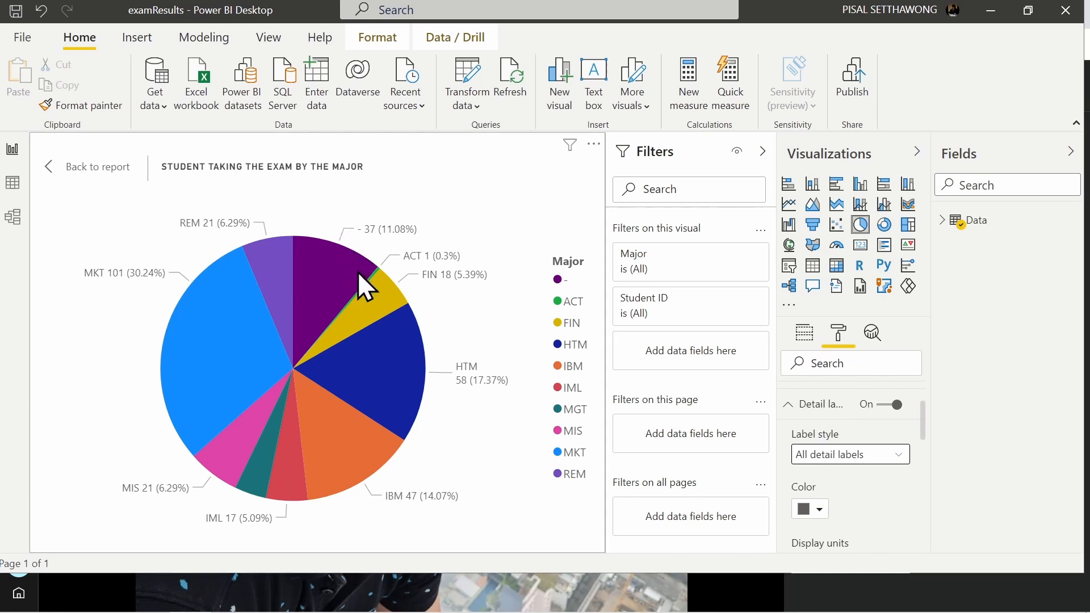
pyautogui.click(853, 454)
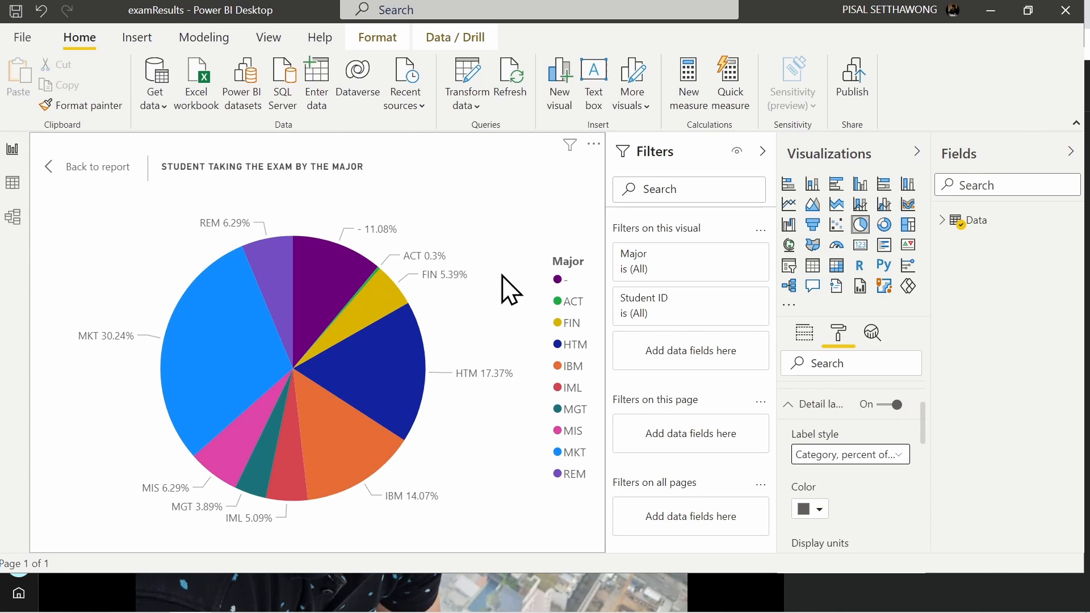
pyautogui.click(885, 461)
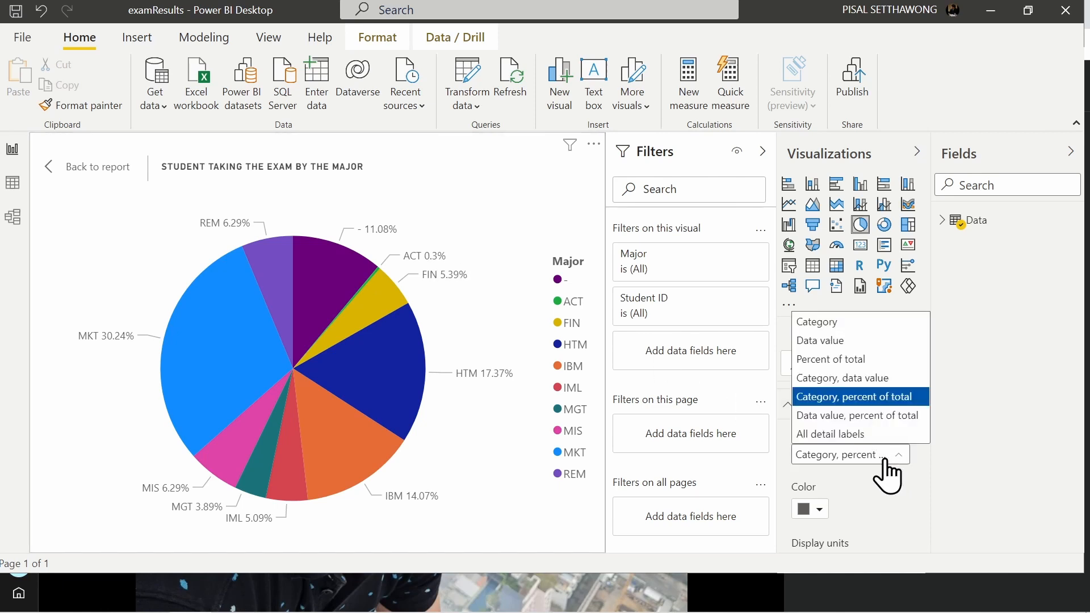
pyautogui.click(859, 378)
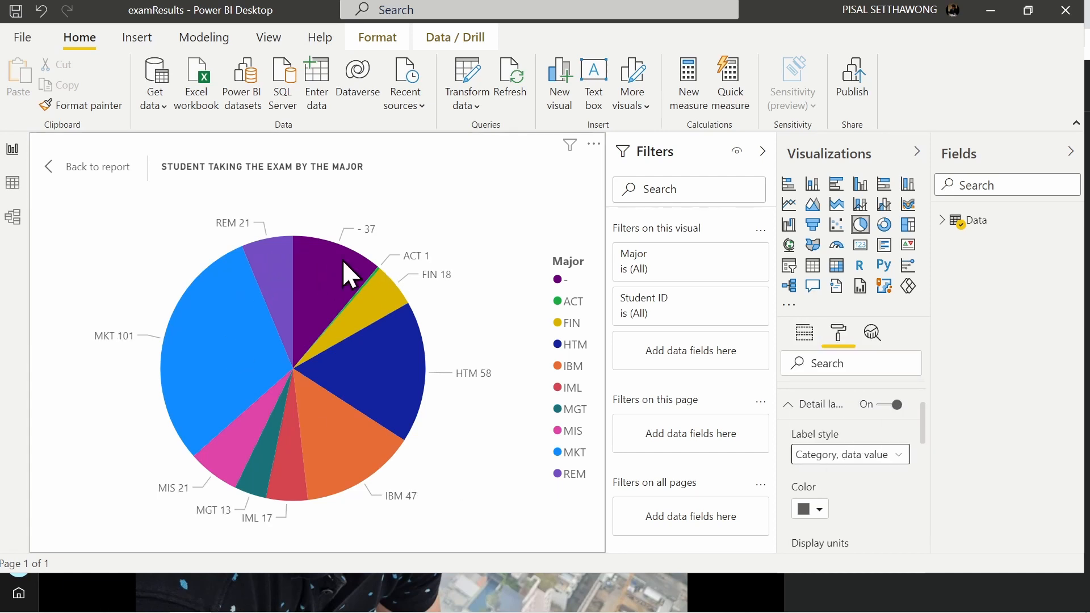
# Step: Set the pie chart's detail label style to Category, percent of total, and return to the report page
pyautogui.click(882, 461)
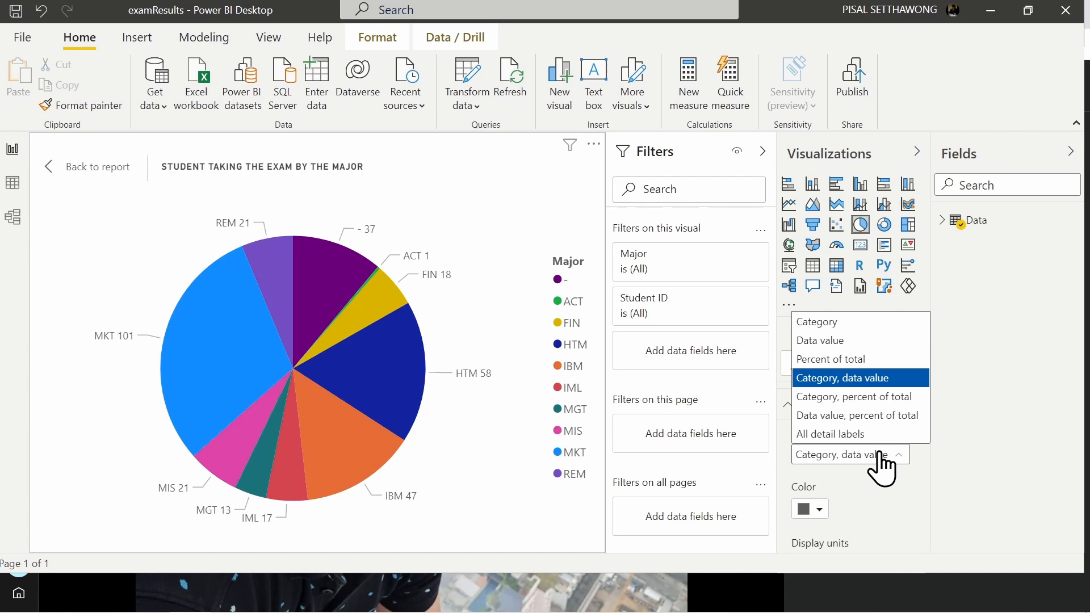
pyautogui.click(809, 399)
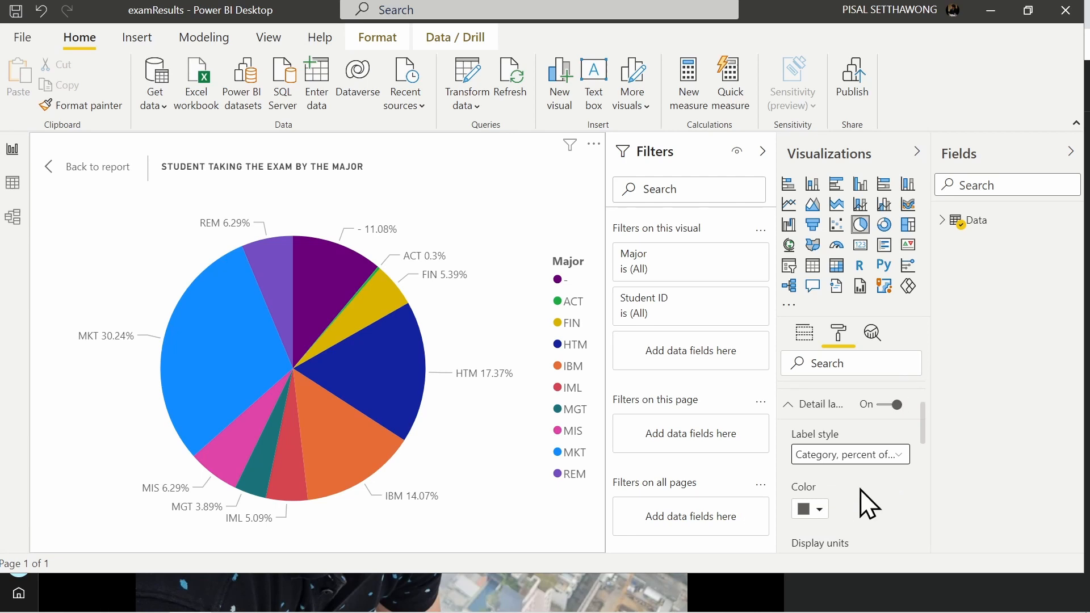
pyautogui.click(790, 410)
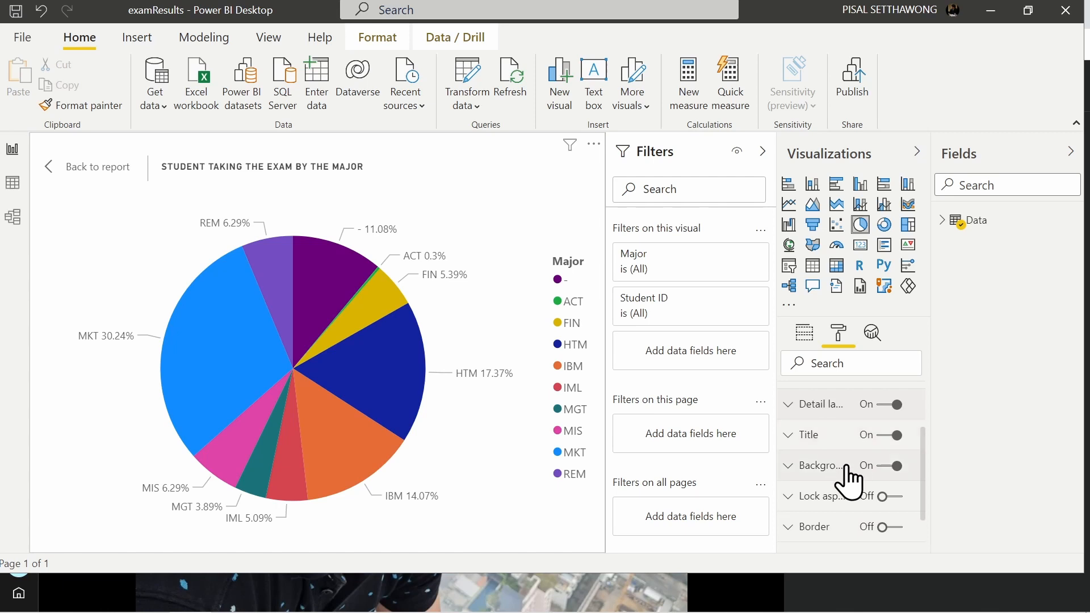
pyautogui.scroll(-2, 850, 482)
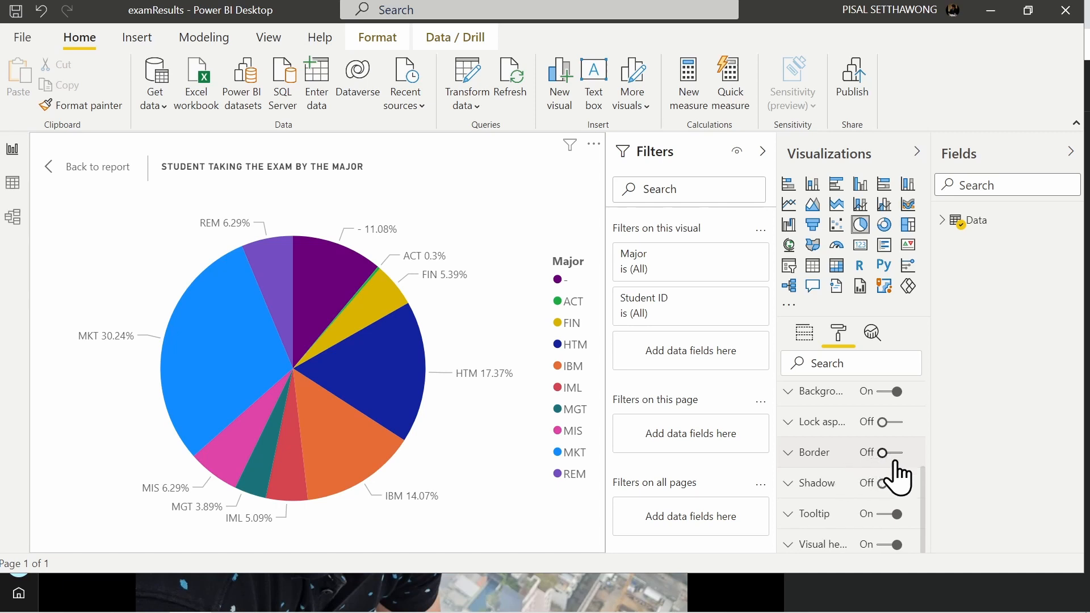
pyautogui.click(85, 168)
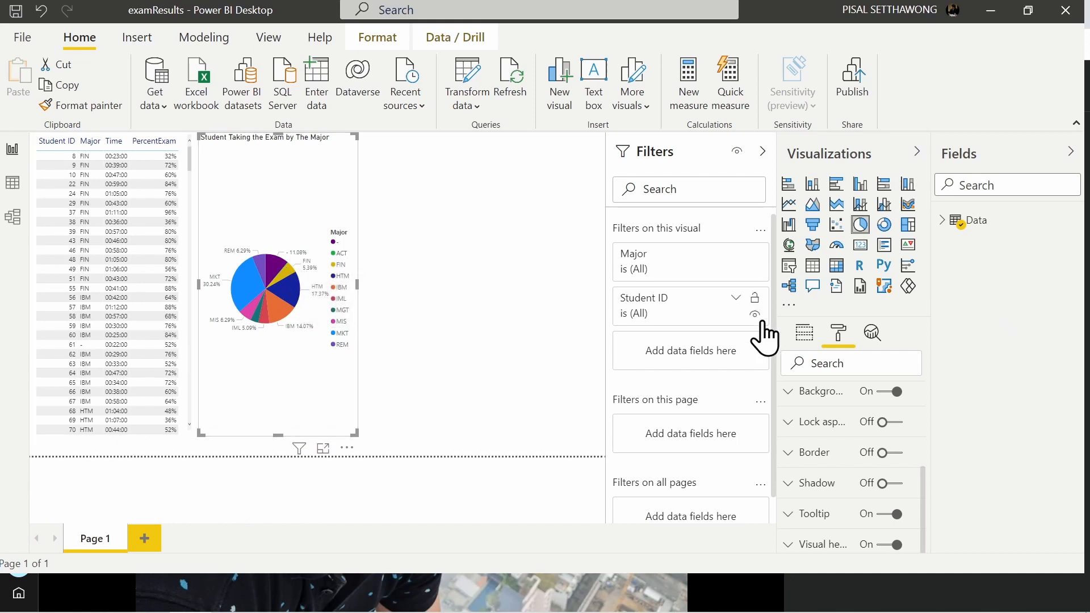
# Step: Convert the pie chart to a clustered bar chart and undo the conversion
pyautogui.click(841, 185)
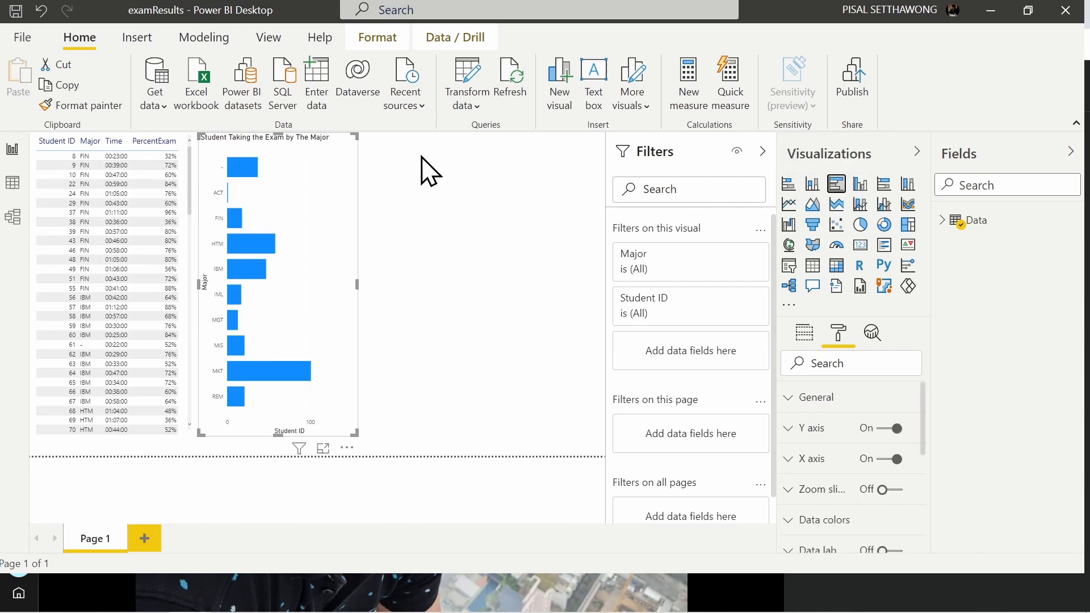
pyautogui.hotkey('ctrl', 'z')
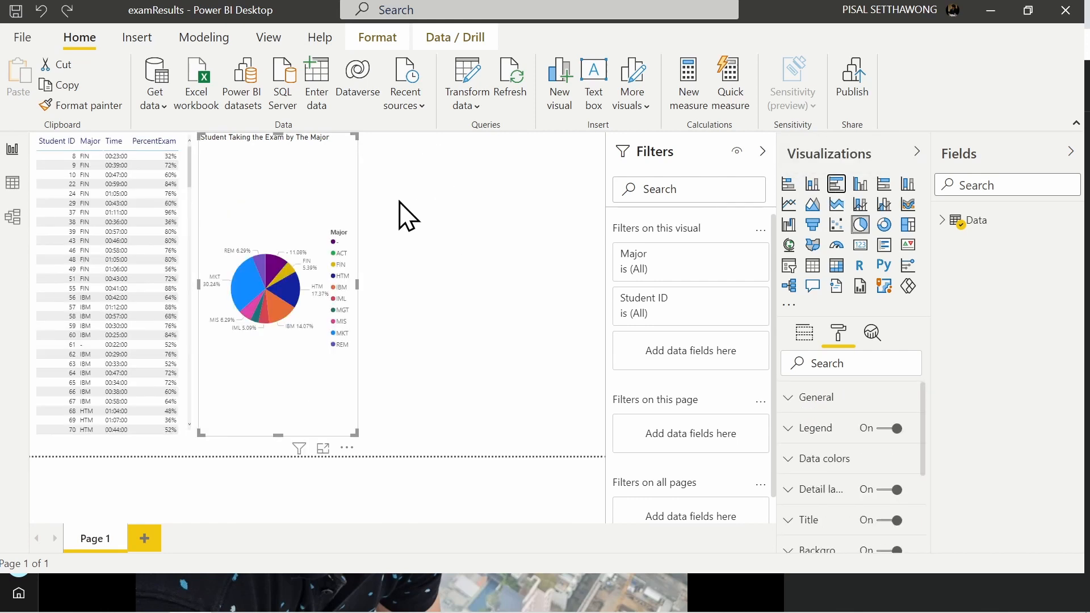
# Step: Add a new clustered bar chart beside the pie chart with Major on the axis and PercentExam as values
pyautogui.click(397, 205)
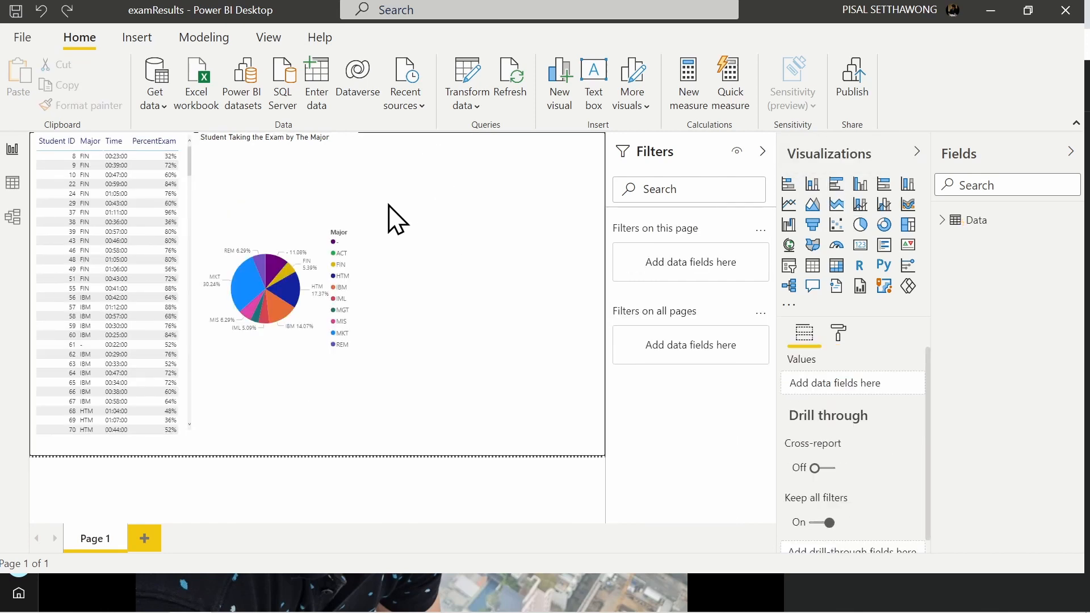
pyautogui.click(829, 187)
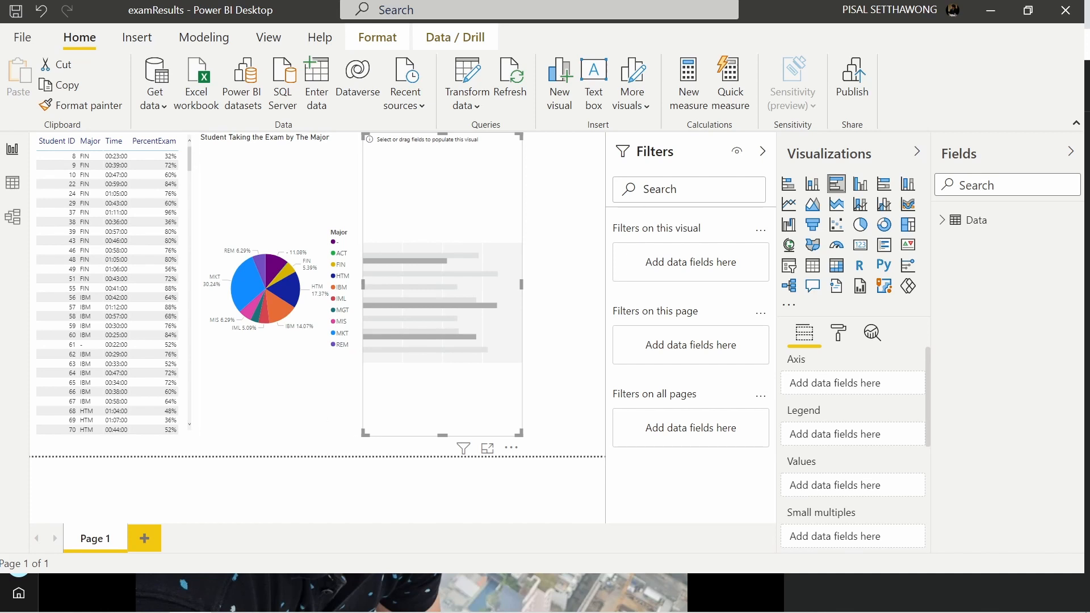
pyautogui.click(948, 225)
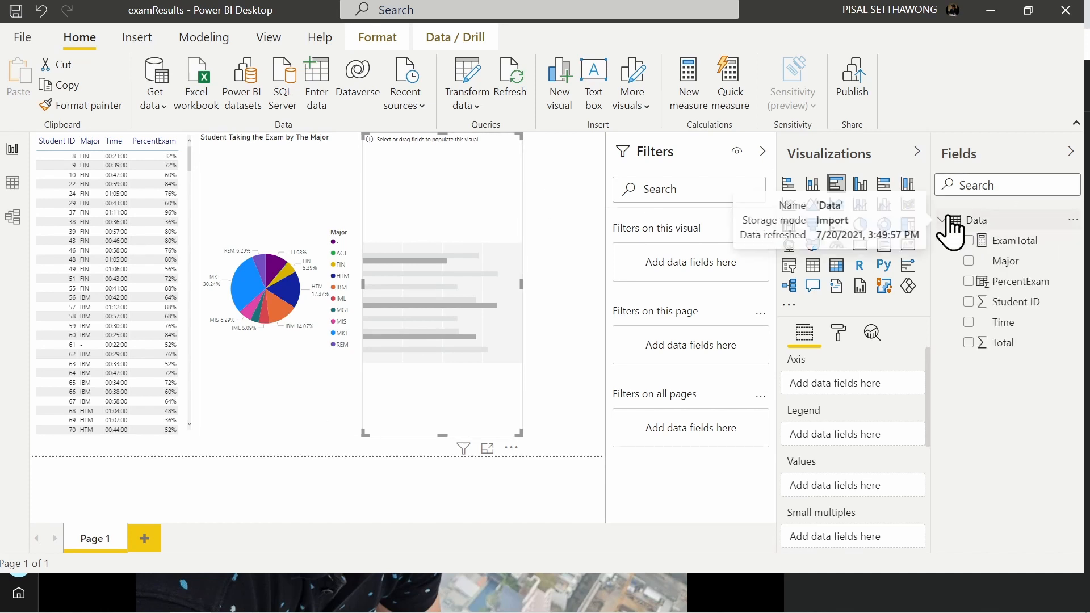
pyautogui.click(969, 262)
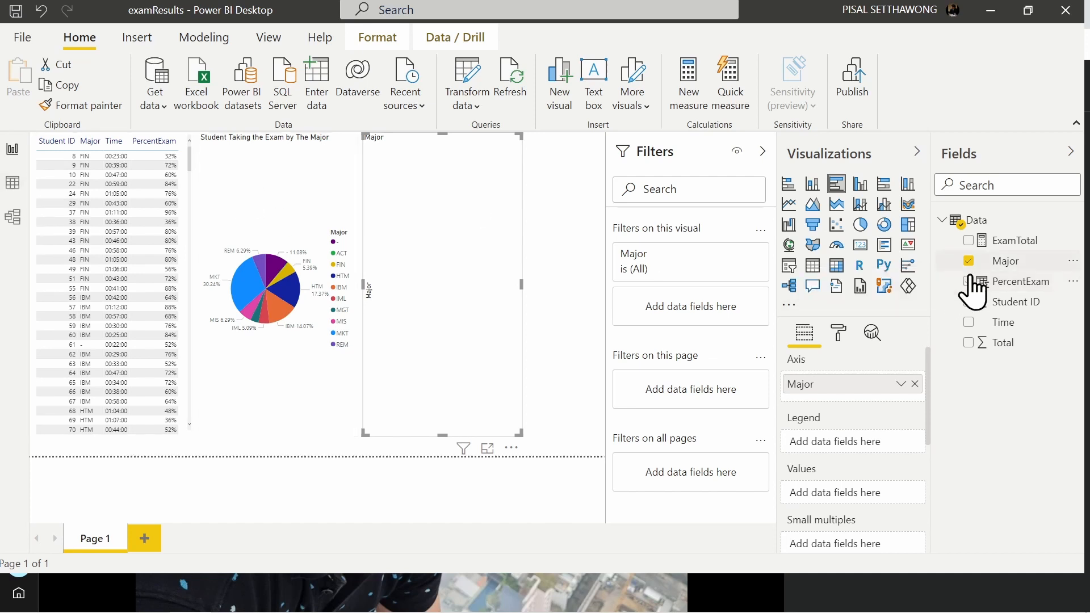
pyautogui.click(969, 281)
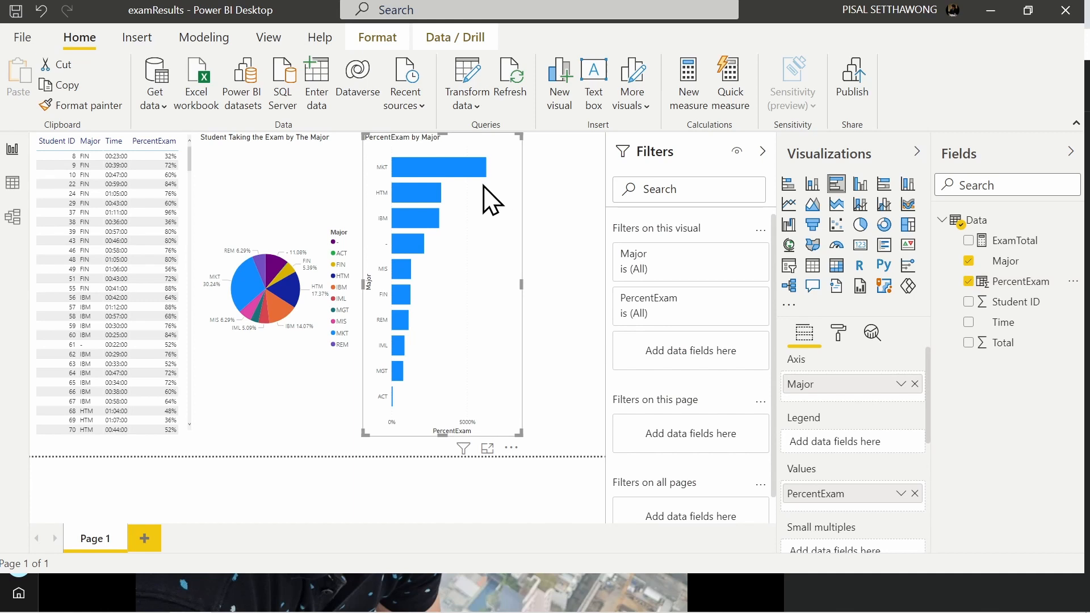
# Step: Change the bar chart's PercentExam aggregation to Average
pyautogui.moveTo(426, 212)
pyautogui.press('ctrl')
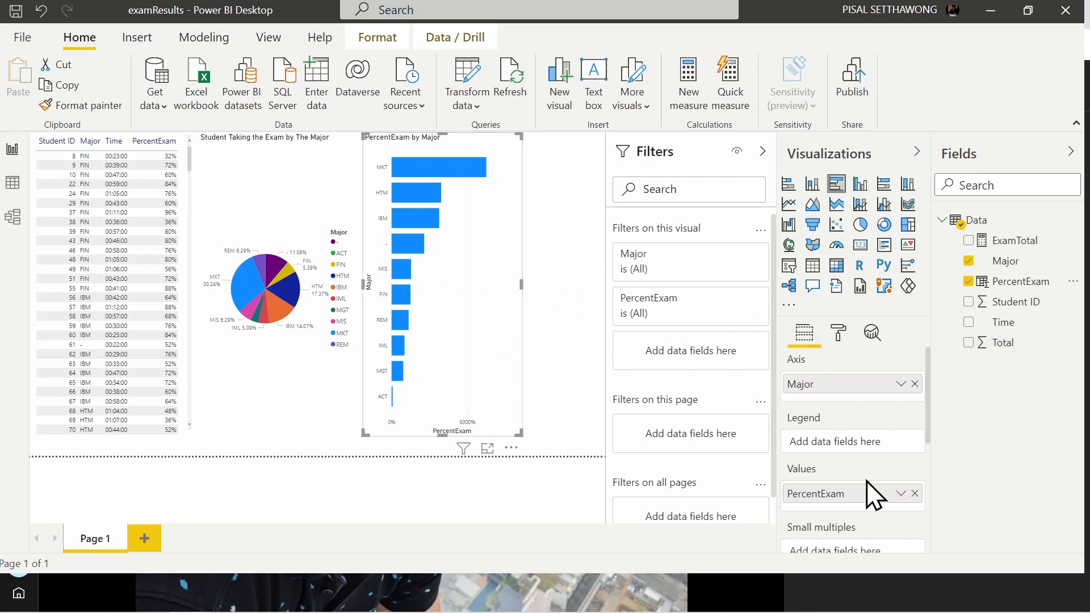
pyautogui.click(900, 494)
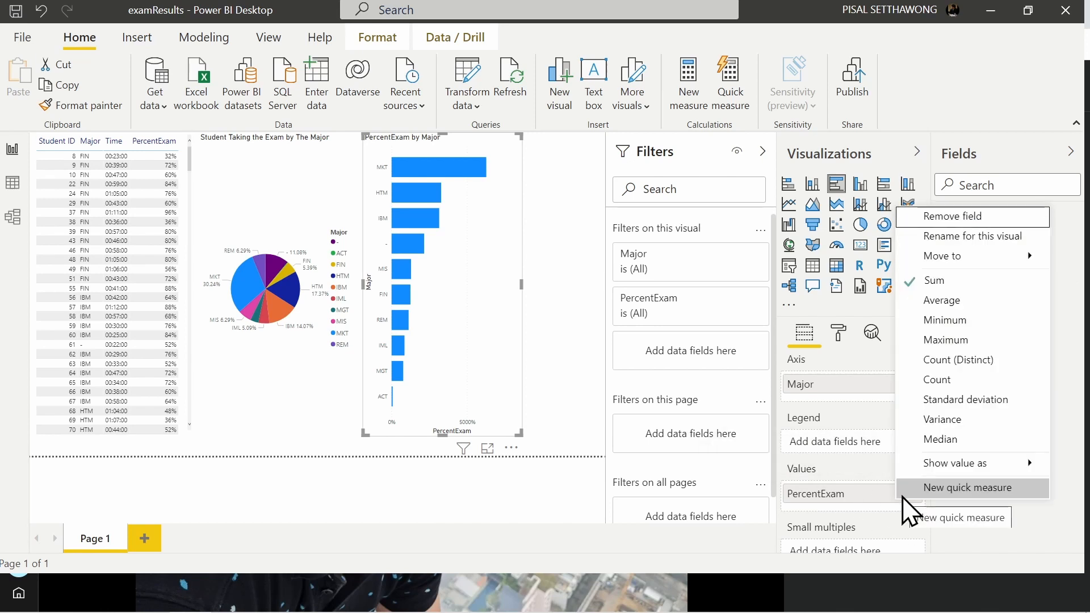
pyautogui.click(937, 301)
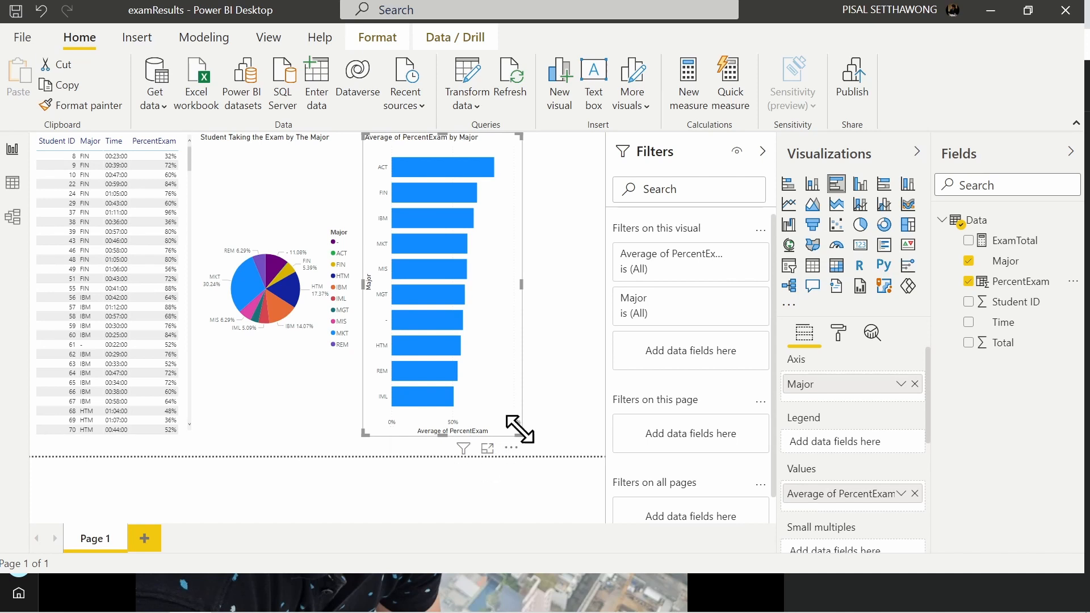
# Step: Show the bar chart in focus mode and turn on its data labels
pyautogui.click(486, 450)
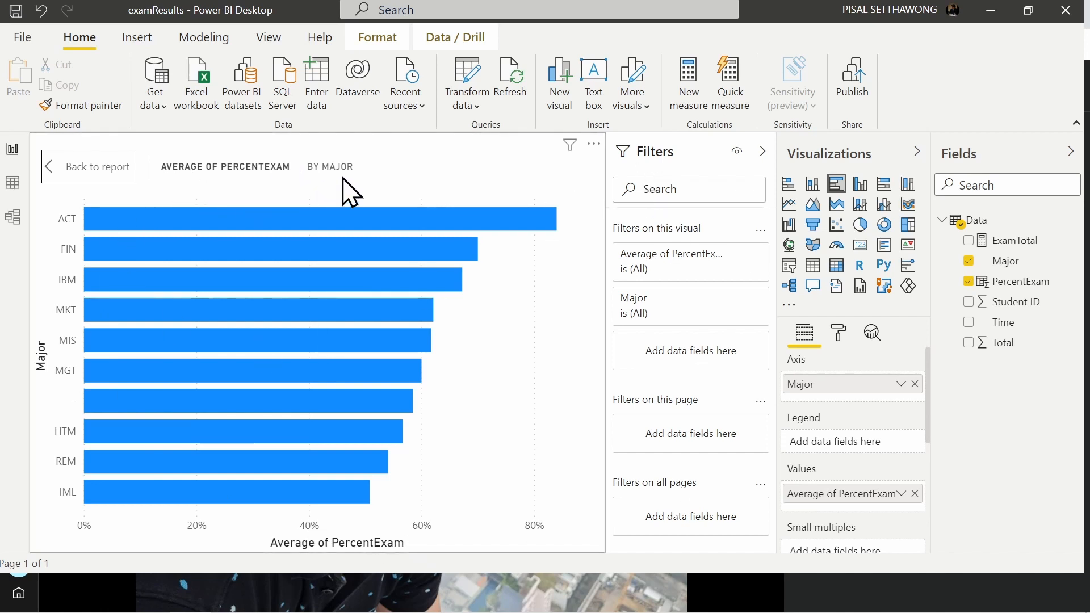
pyautogui.click(838, 334)
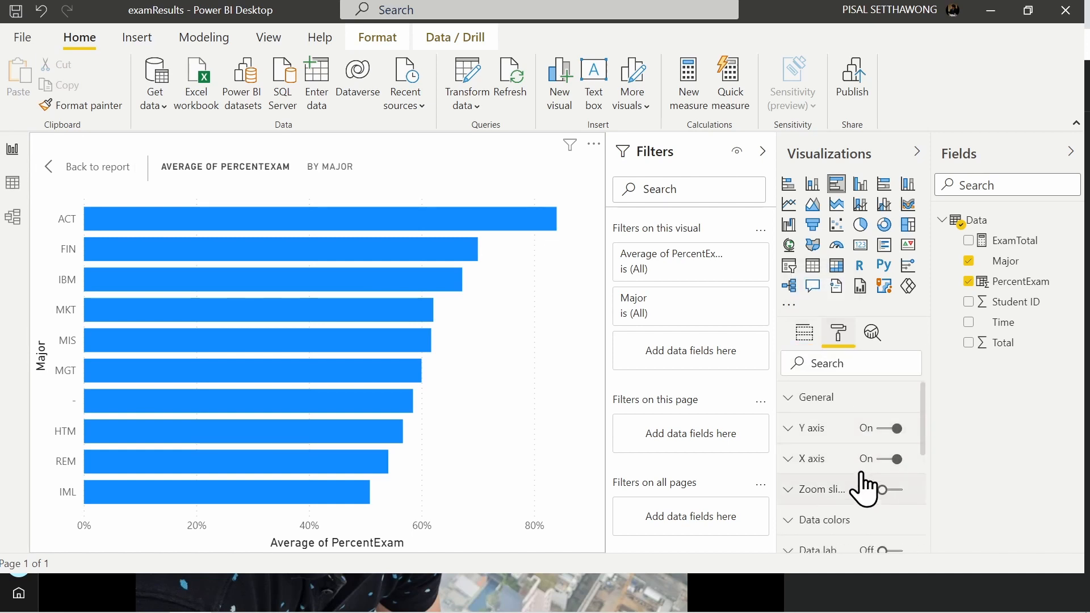
pyautogui.scroll(-3, 864, 489)
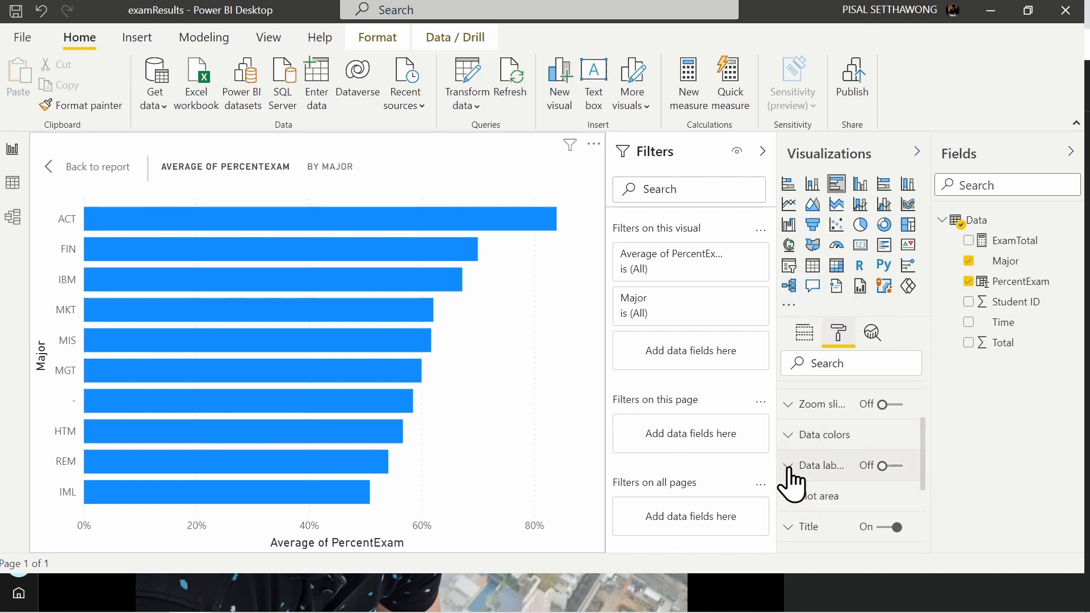
pyautogui.click(882, 466)
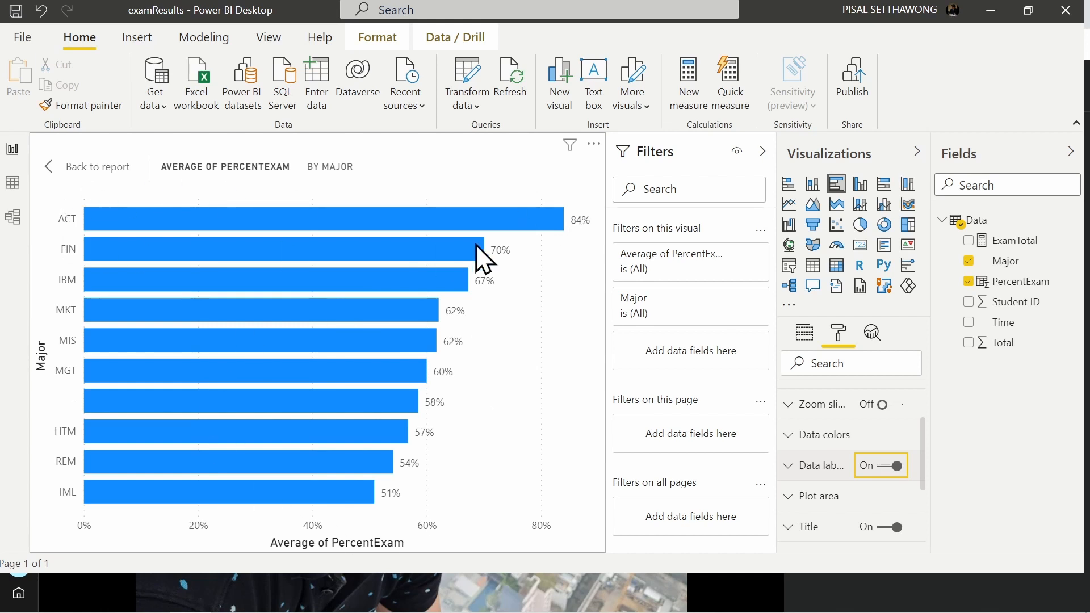
pyautogui.moveTo(476, 246)
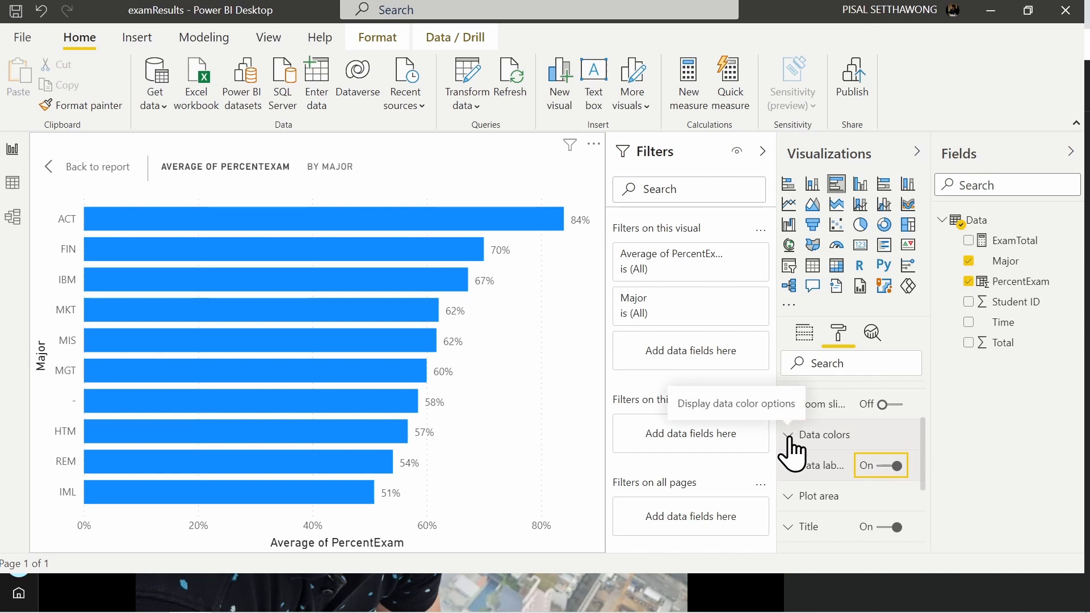
# Step: Set the bar chart's default data color to red
pyautogui.click(790, 435)
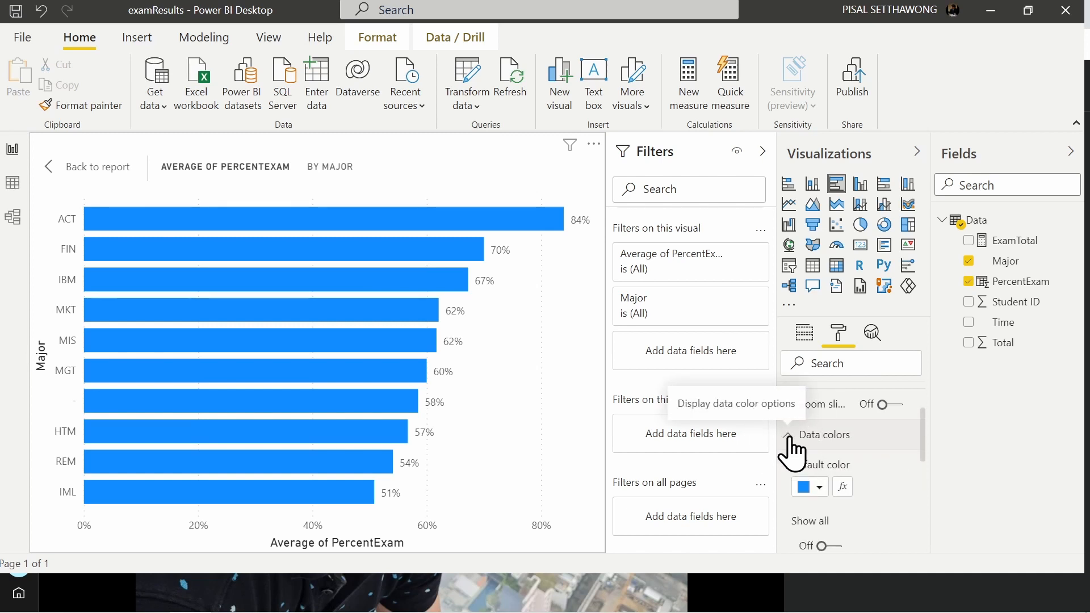
pyautogui.click(813, 492)
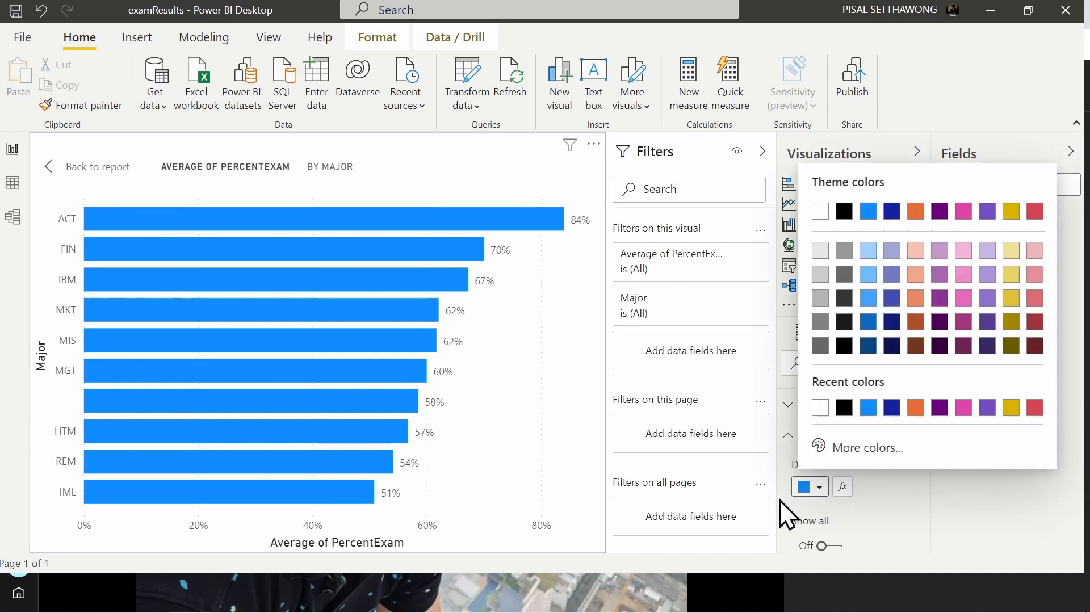
pyautogui.click(1037, 409)
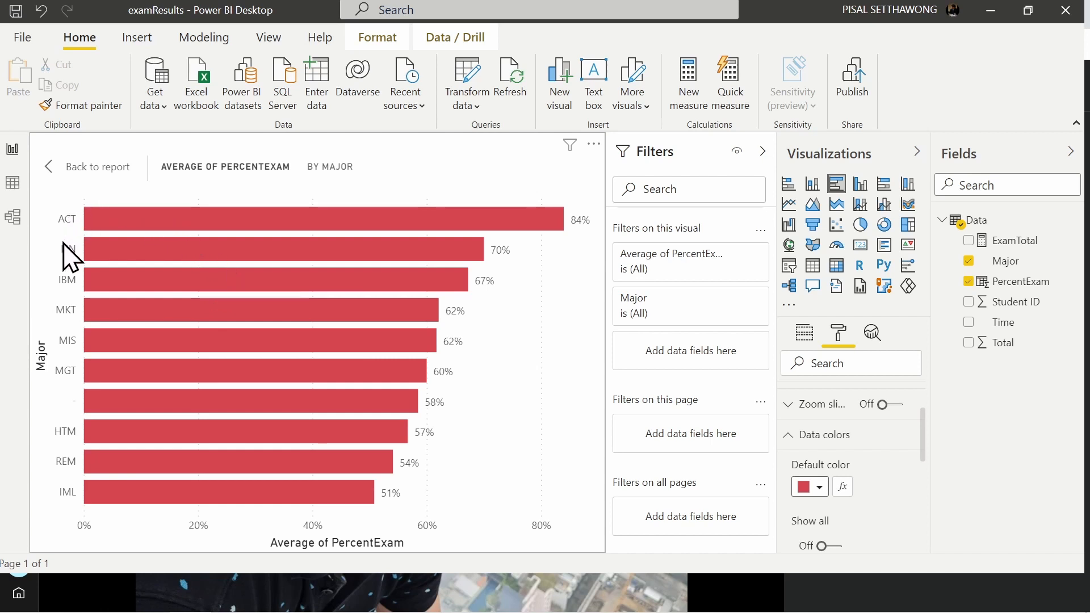
# Step: Open conditional formatting for the bars' default color and choose Color scale as the formatting style
pyautogui.scroll(-2, 857, 471)
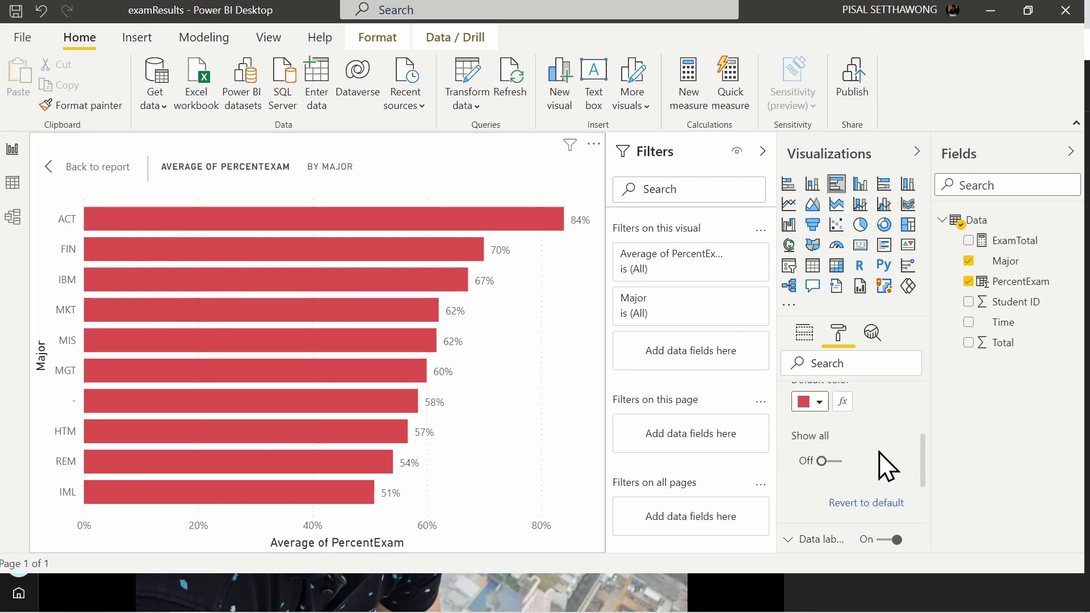
pyautogui.scroll(4, 869, 457)
pyautogui.scroll(-2, 866, 458)
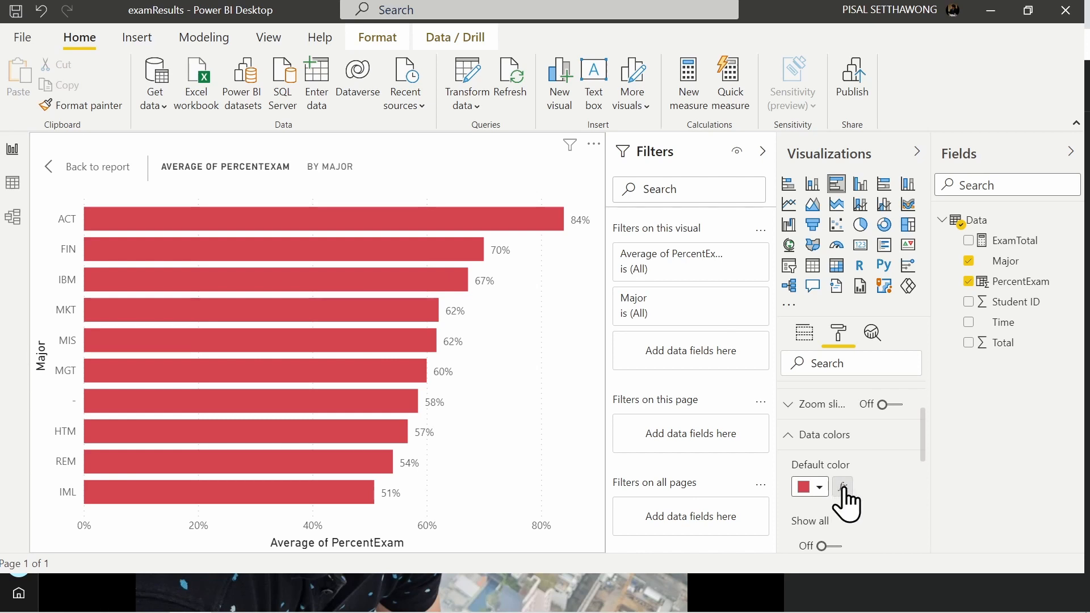
pyautogui.click(842, 487)
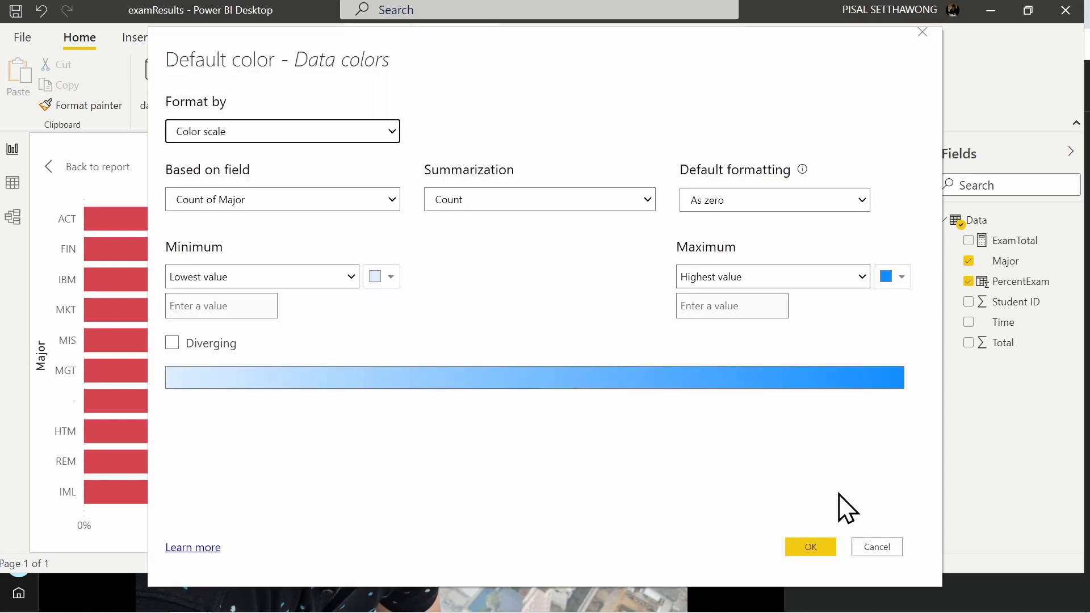
pyautogui.moveTo(438, 53); pyautogui.dragTo(486, 70)
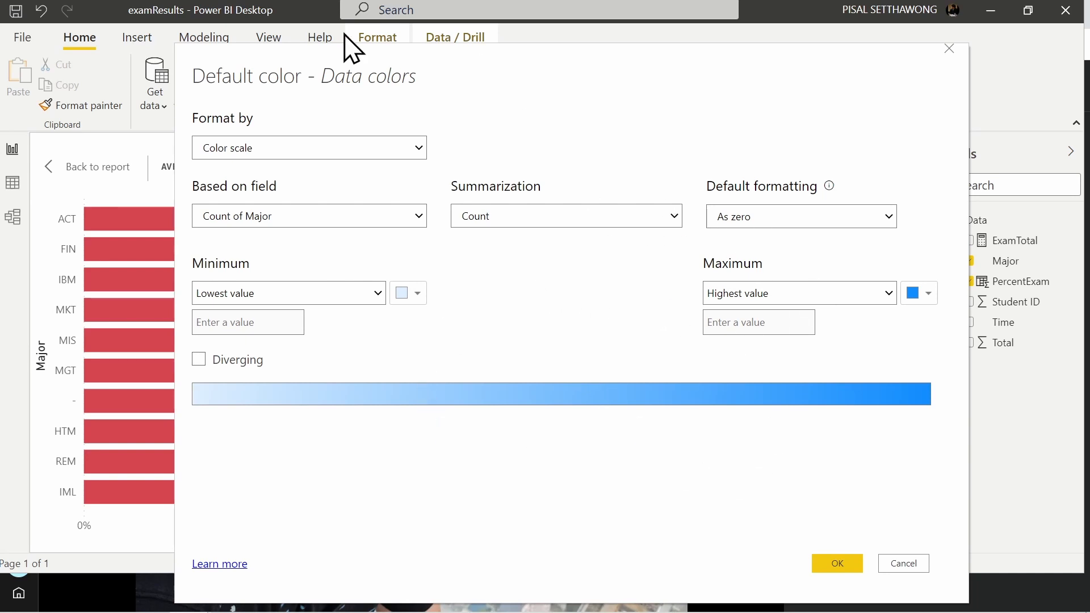
pyautogui.click(222, 150)
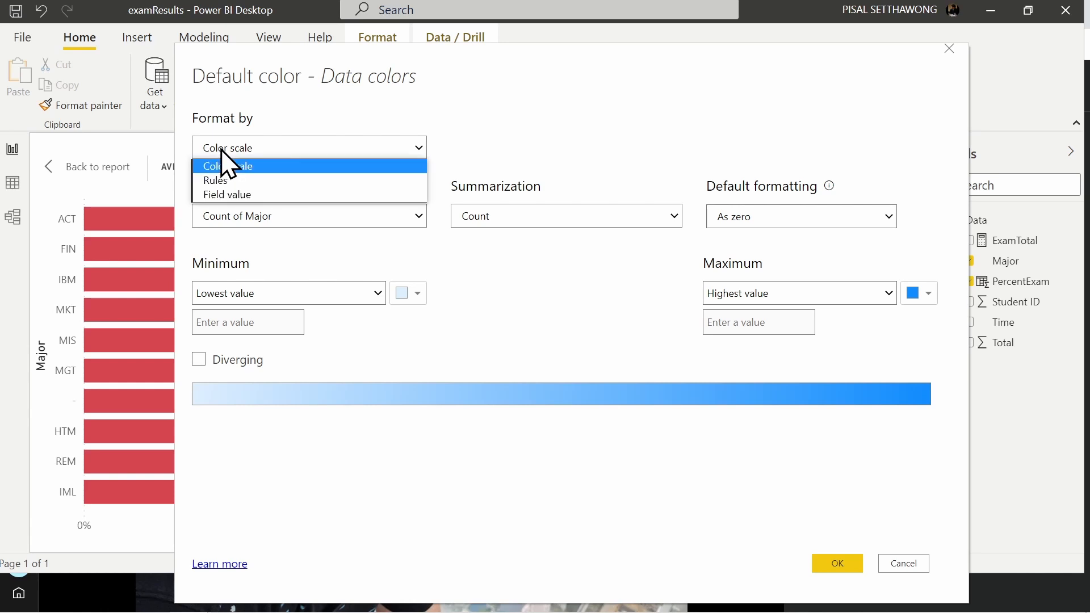
pyautogui.click(289, 150)
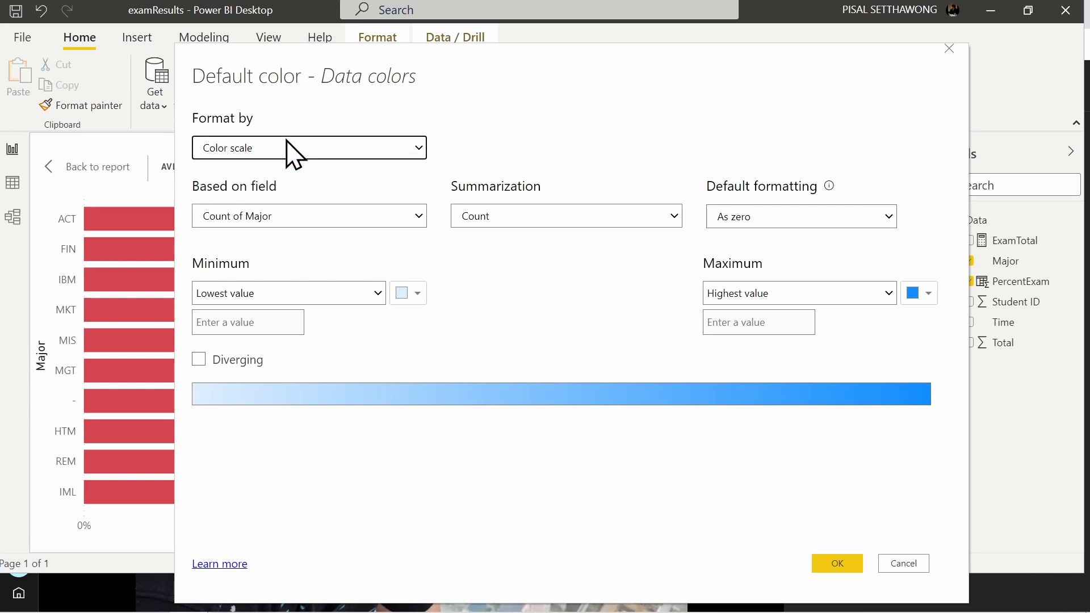
pyautogui.click(321, 143)
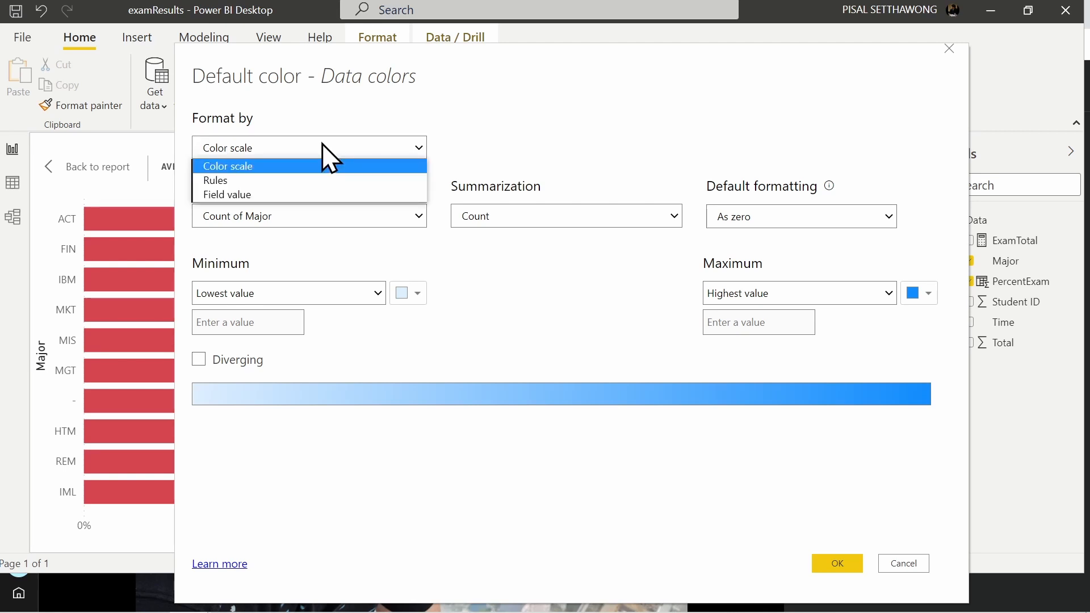
pyautogui.click(253, 167)
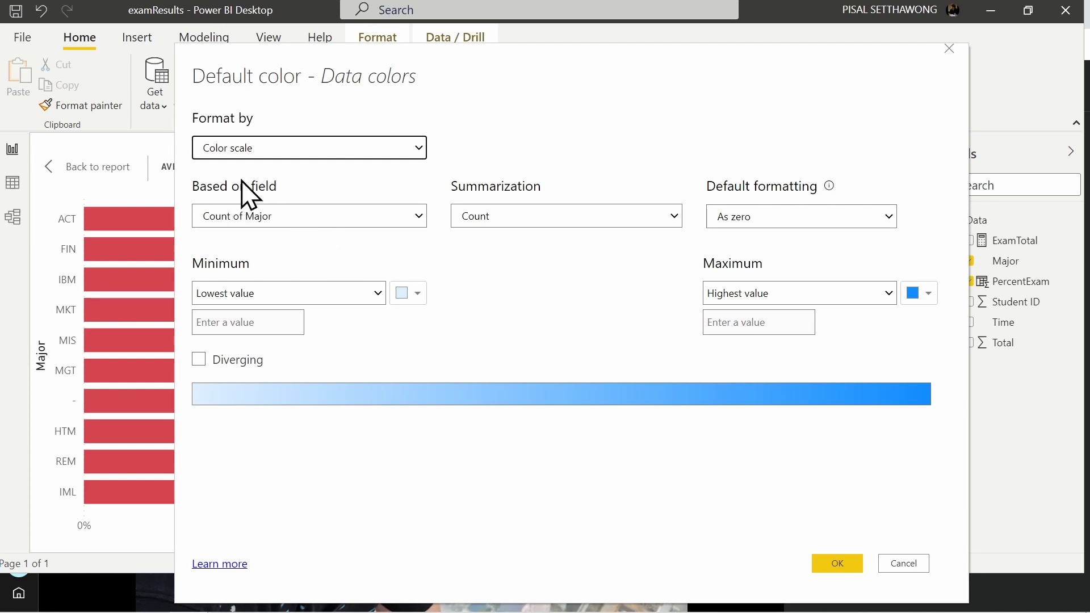
# Step: Base the color scale on the PercentExam field with Average as its summarization
pyautogui.click(260, 223)
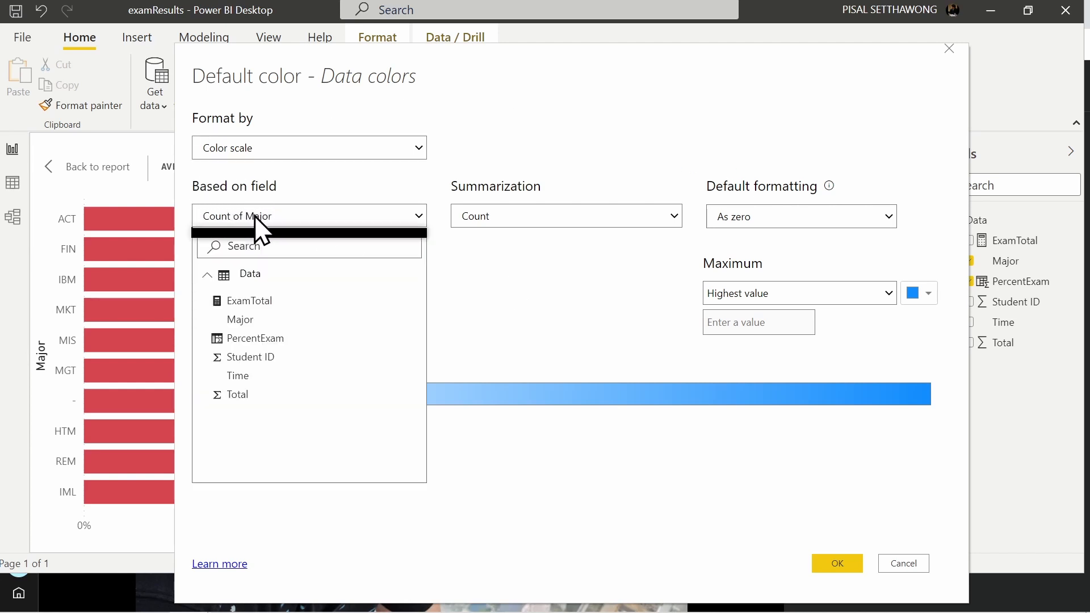
pyautogui.click(255, 338)
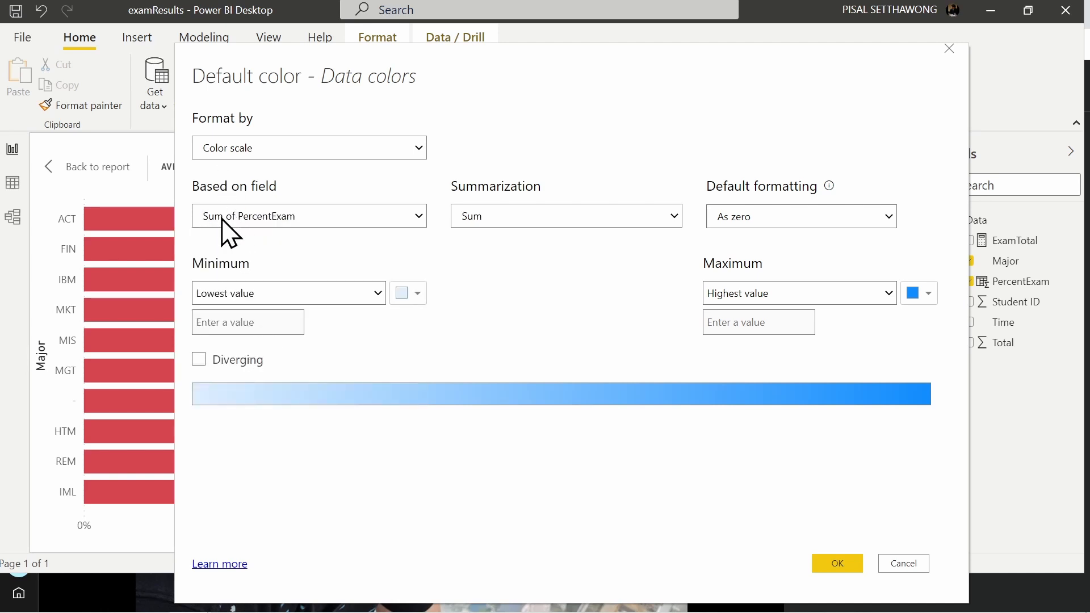
pyautogui.click(543, 223)
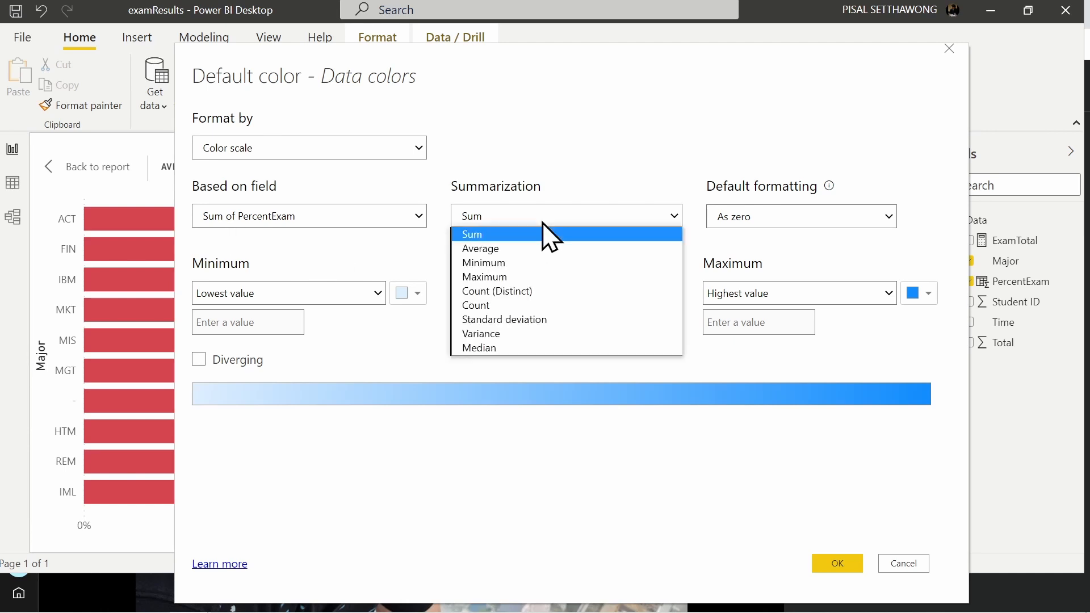
pyautogui.click(502, 250)
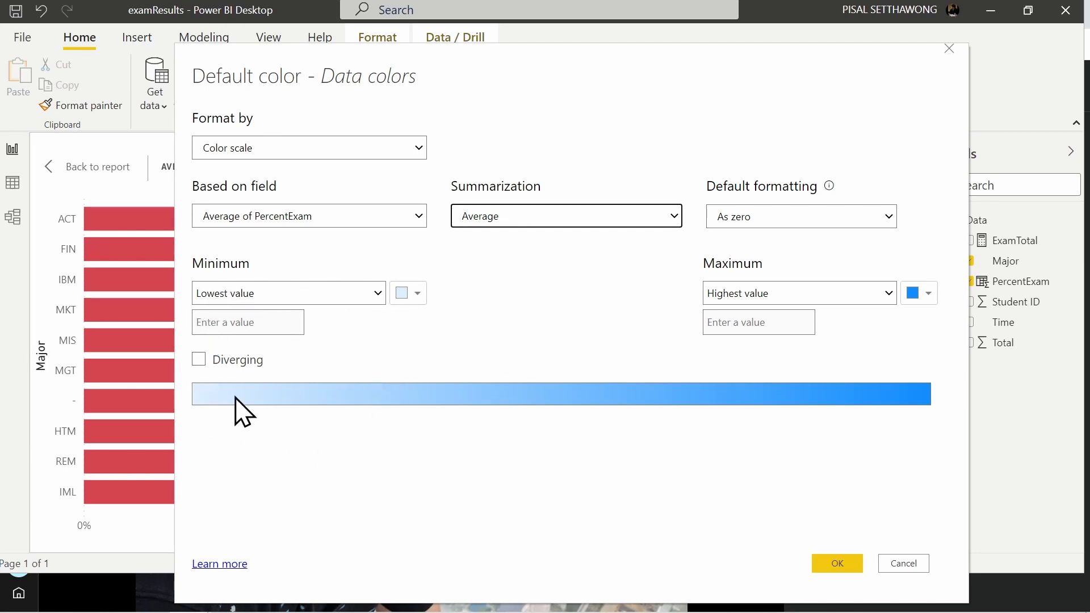
# Step: Set the scale's lowest value color to light red and highest value color to blue #41a4ff, and apply the formatting
pyautogui.click(418, 293)
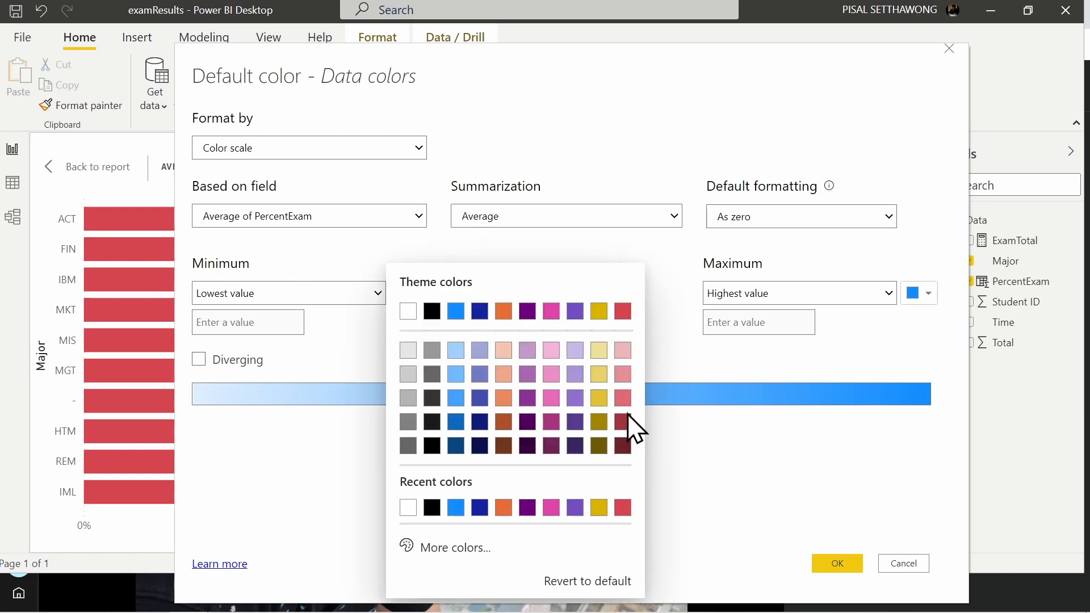
pyautogui.click(623, 398)
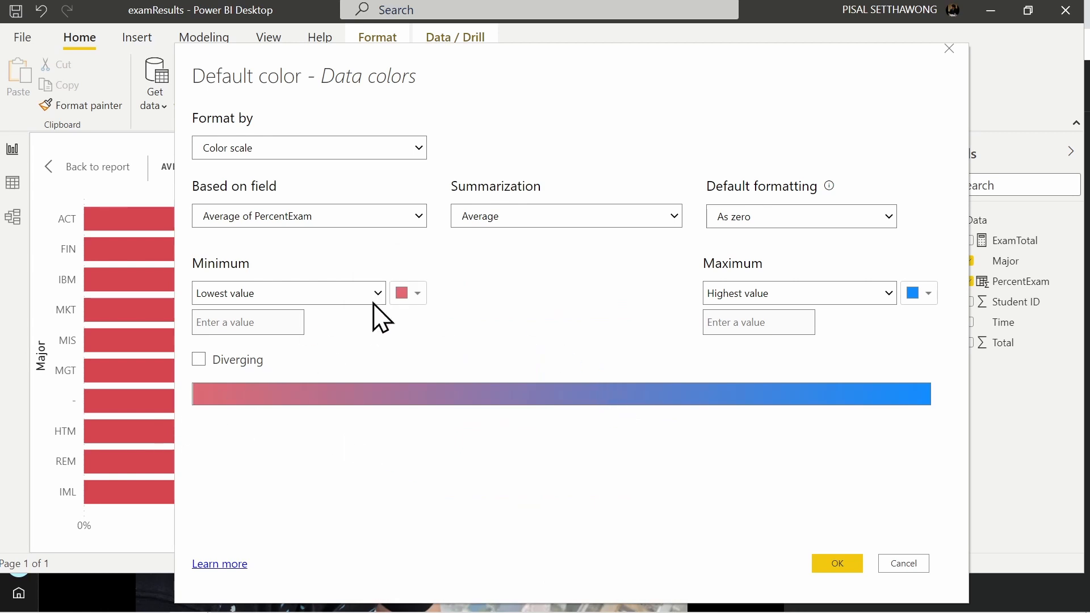
pyautogui.click(927, 294)
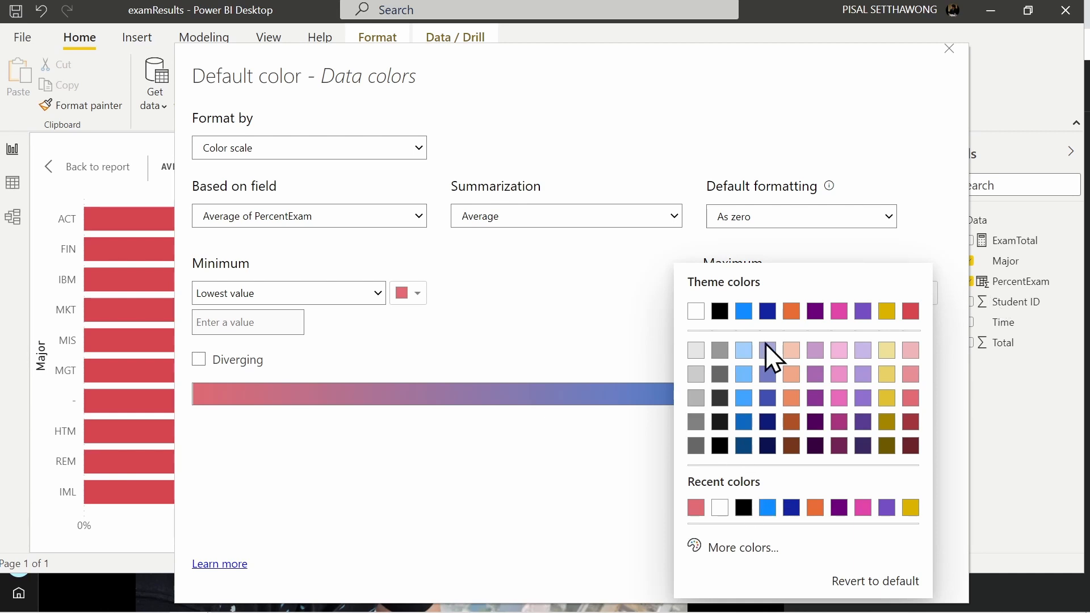
pyautogui.click(743, 397)
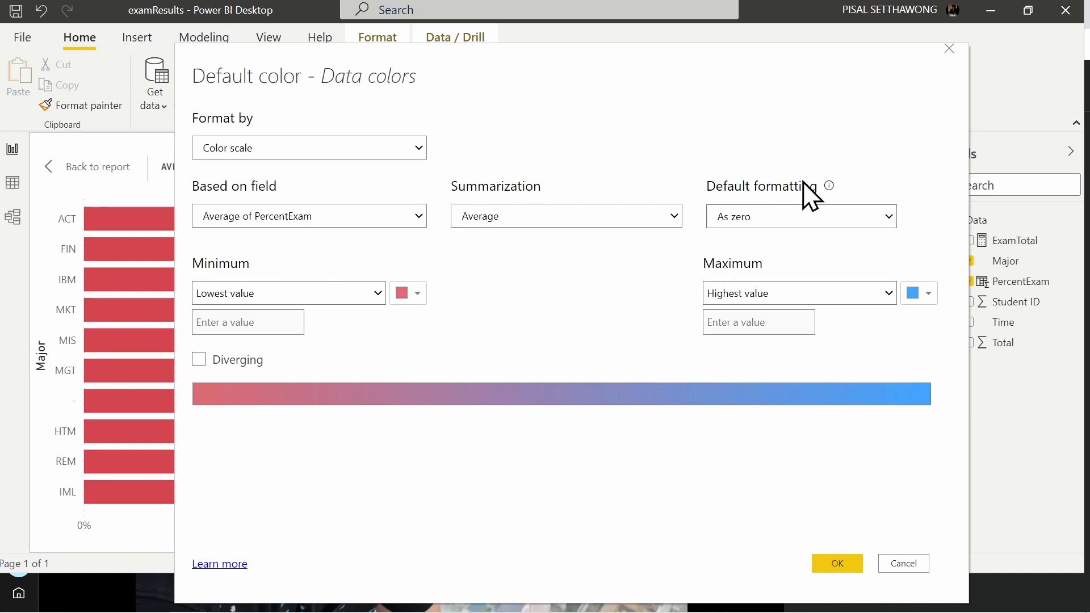
pyautogui.click(838, 564)
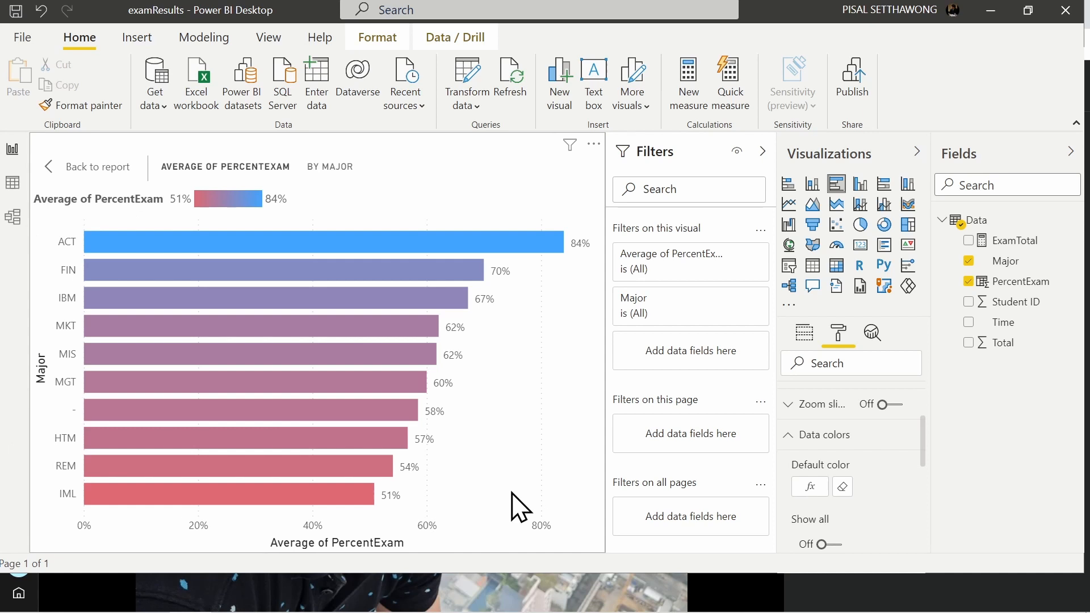
# Step: Set the bar chart's X axis range to start at 0 and end at 1, and return to the report page
pyautogui.scroll(3, 871, 486)
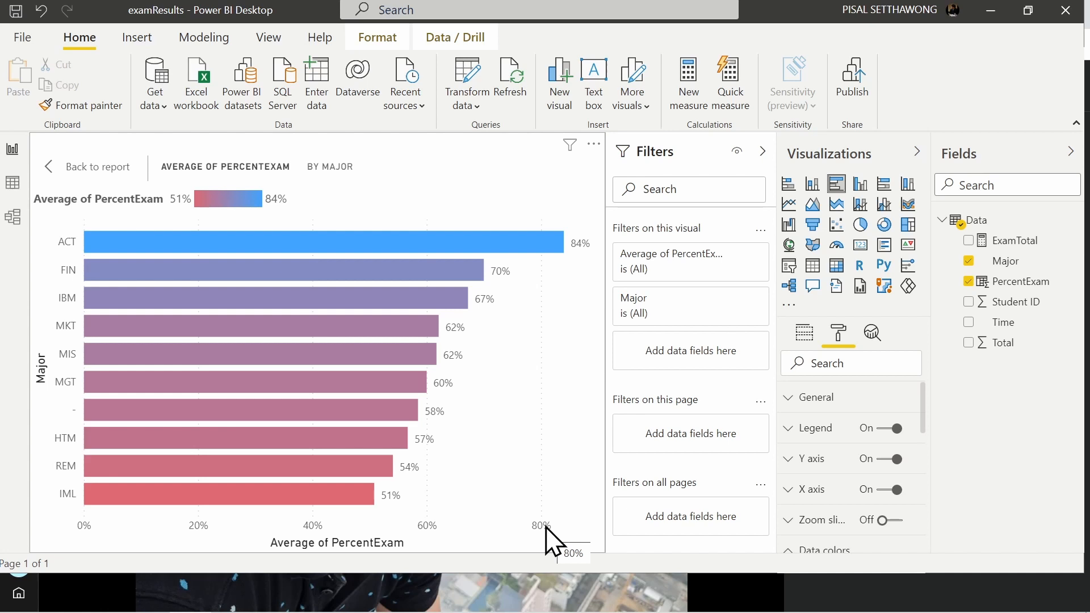
pyautogui.click(789, 489)
pyautogui.scroll(-3, 877, 482)
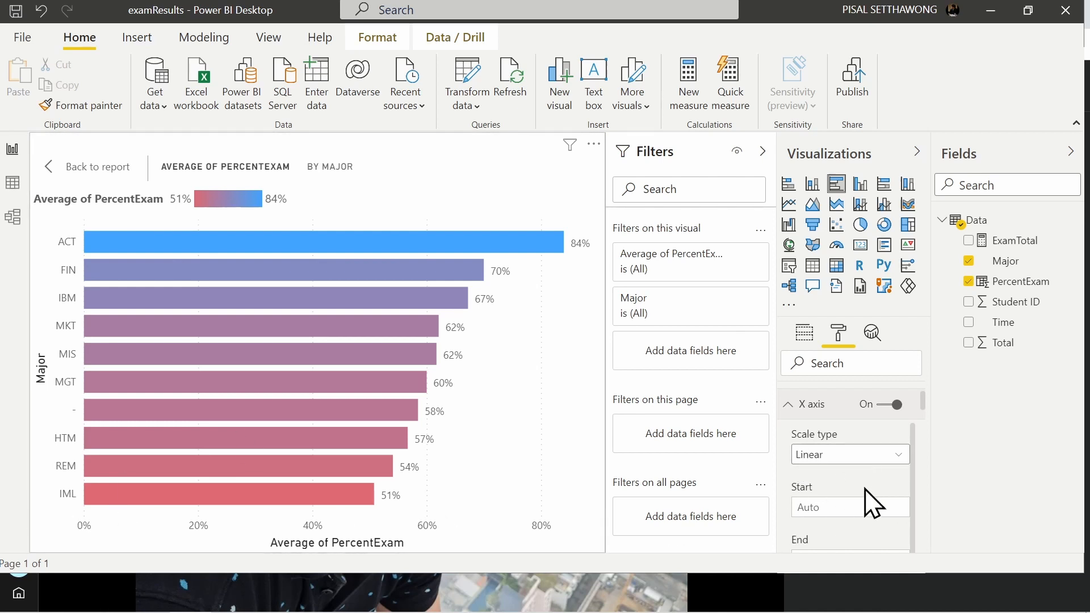
pyautogui.scroll(-1, 870, 494)
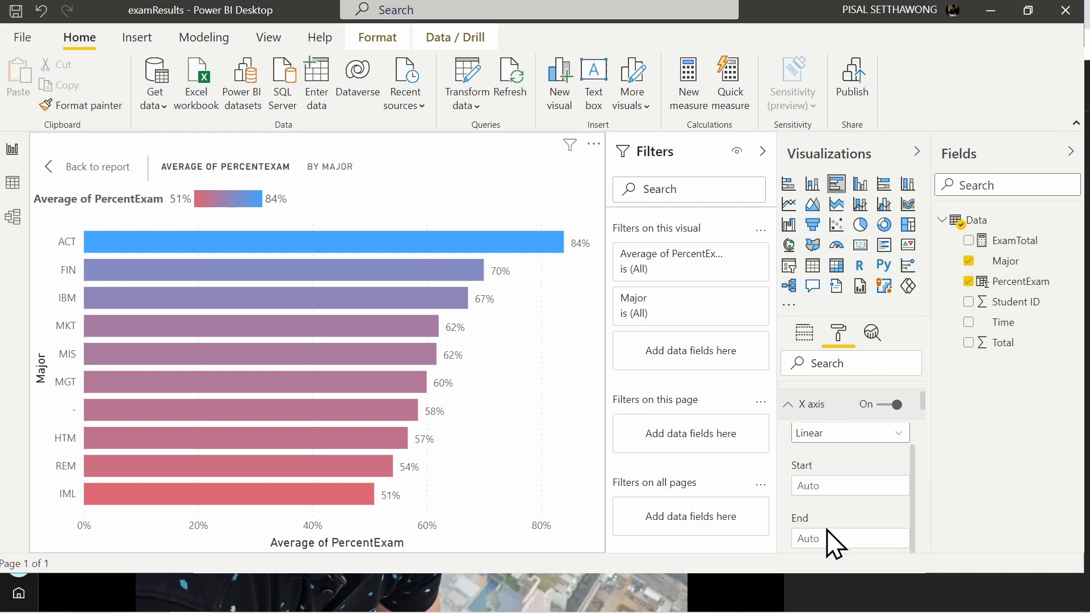
pyautogui.click(818, 484)
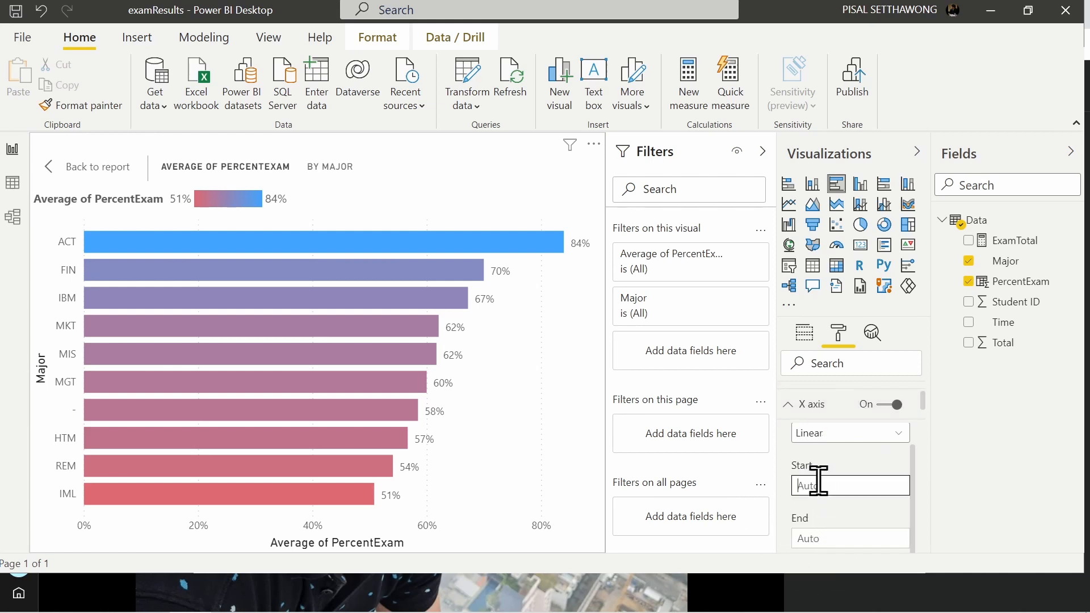
pyautogui.write('0')
pyautogui.press('Tab')
pyautogui.write('1')
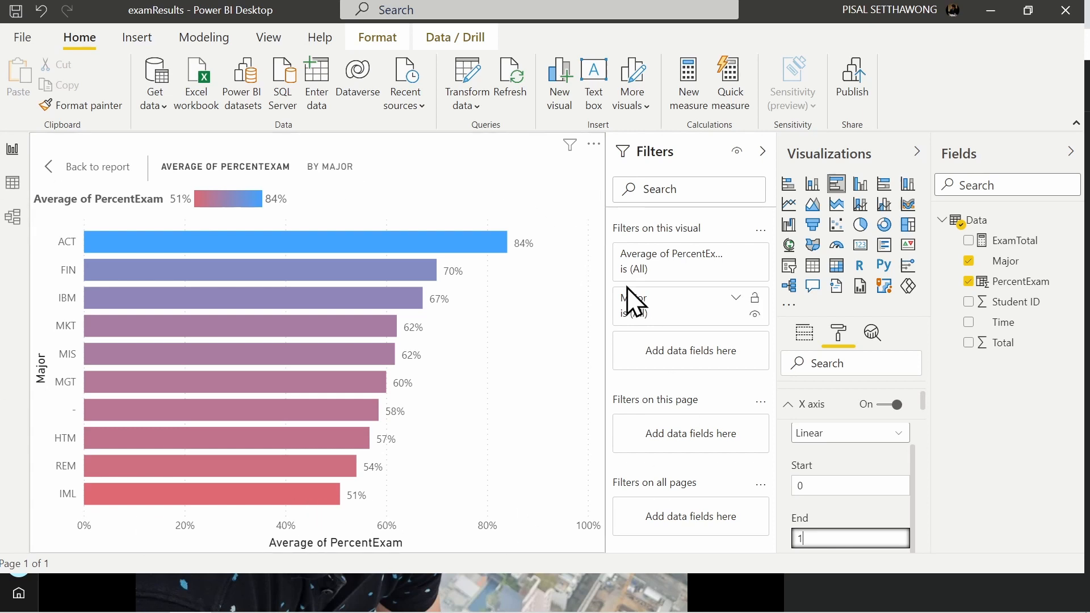
pyautogui.click(64, 170)
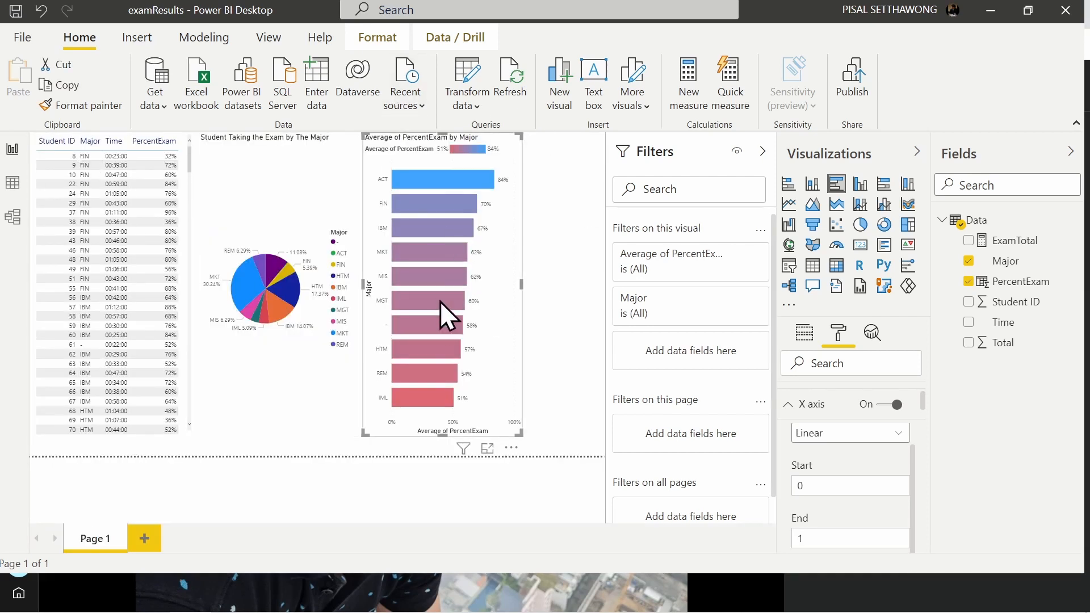
# Step: Cross-filter the report with the MIS, MGT and "-" bars to examine the linked table and pie chart, and clear the selection
pyautogui.moveTo(431, 321)
pyautogui.click(418, 276)
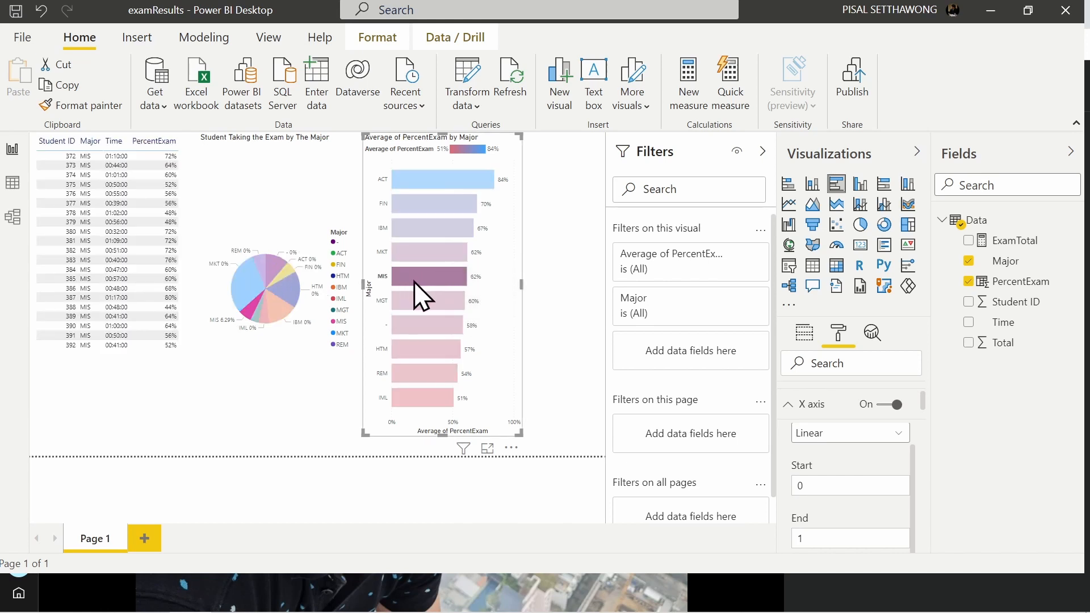
pyautogui.moveTo(434, 278)
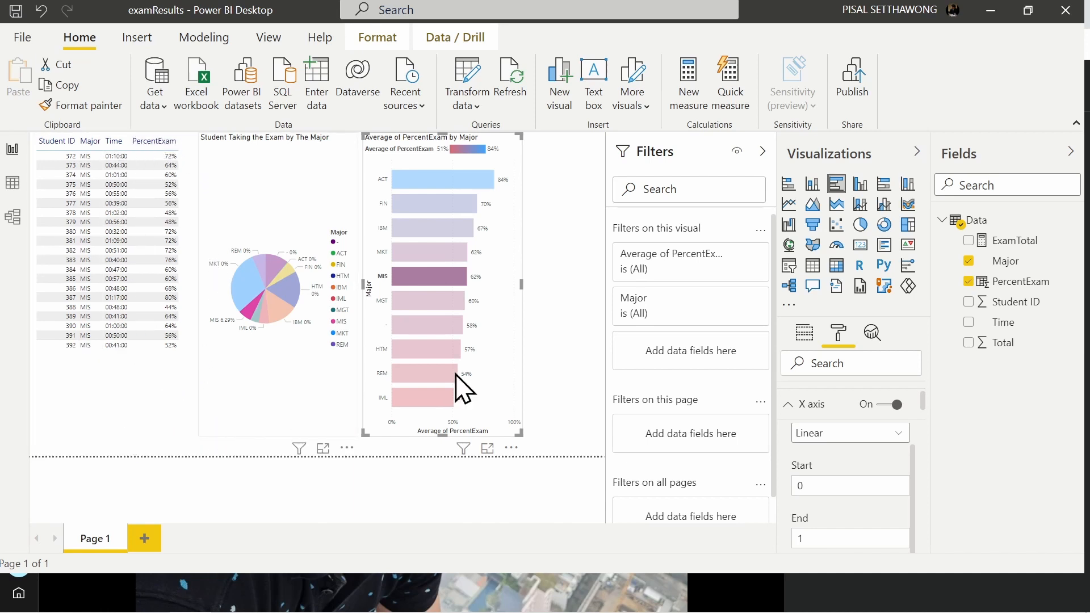
pyautogui.moveTo(413, 301)
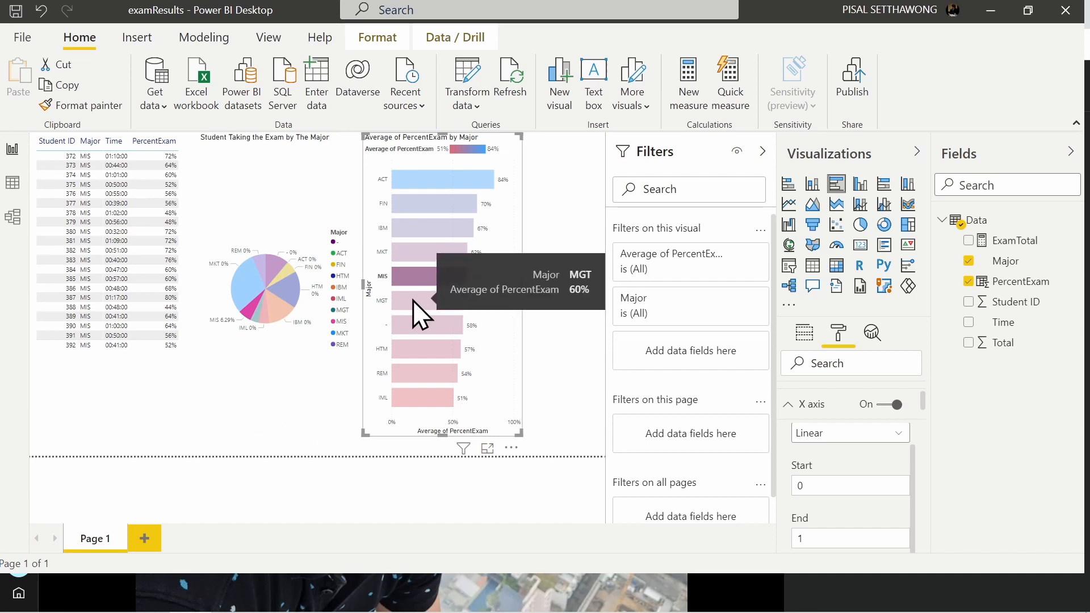
pyautogui.keyDown('ctrl'); pyautogui.click(419, 302); pyautogui.keyUp('ctrl')
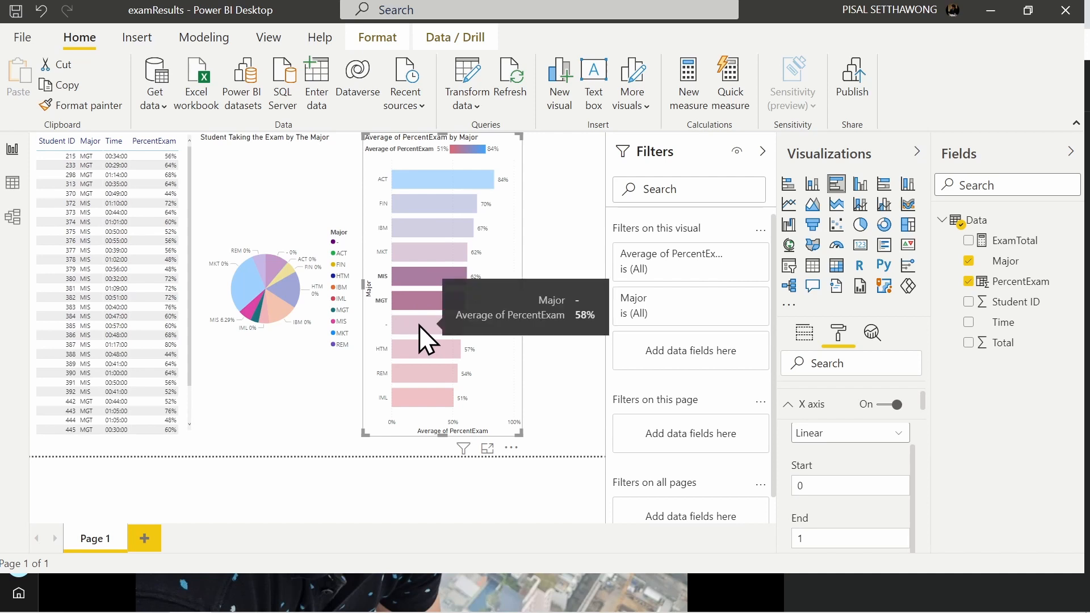
pyautogui.keyDown('ctrl'); pyautogui.click(418, 325); pyautogui.keyUp('ctrl')
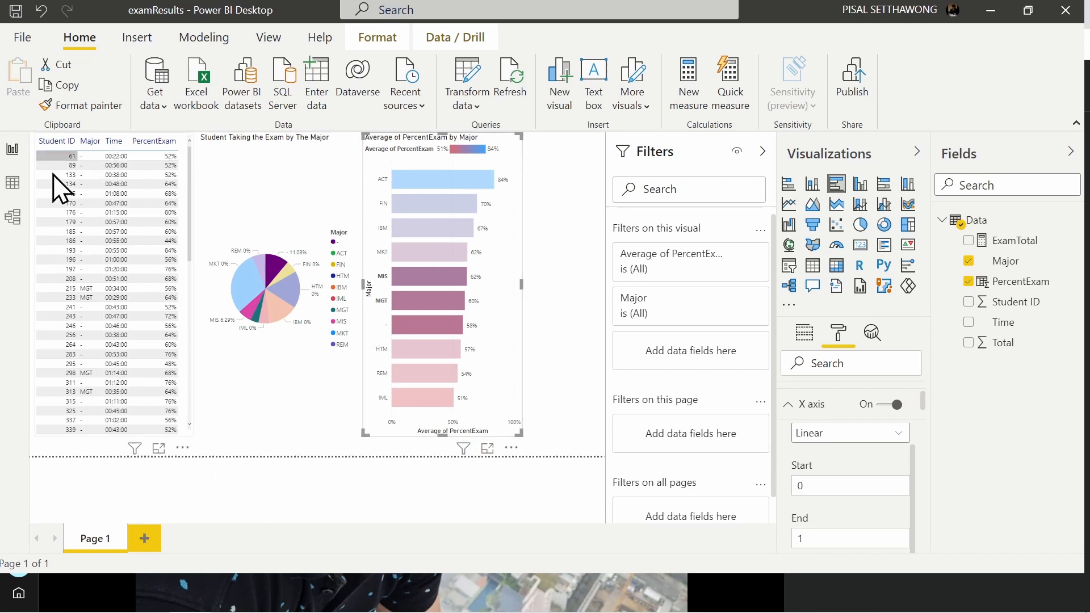
pyautogui.click(426, 278)
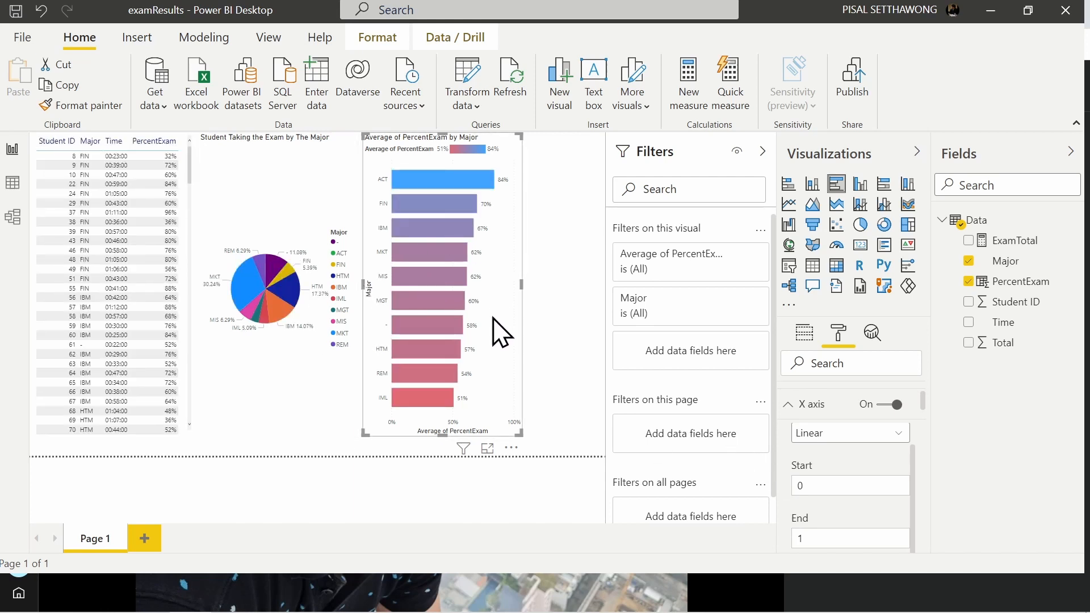
pyautogui.click(426, 274)
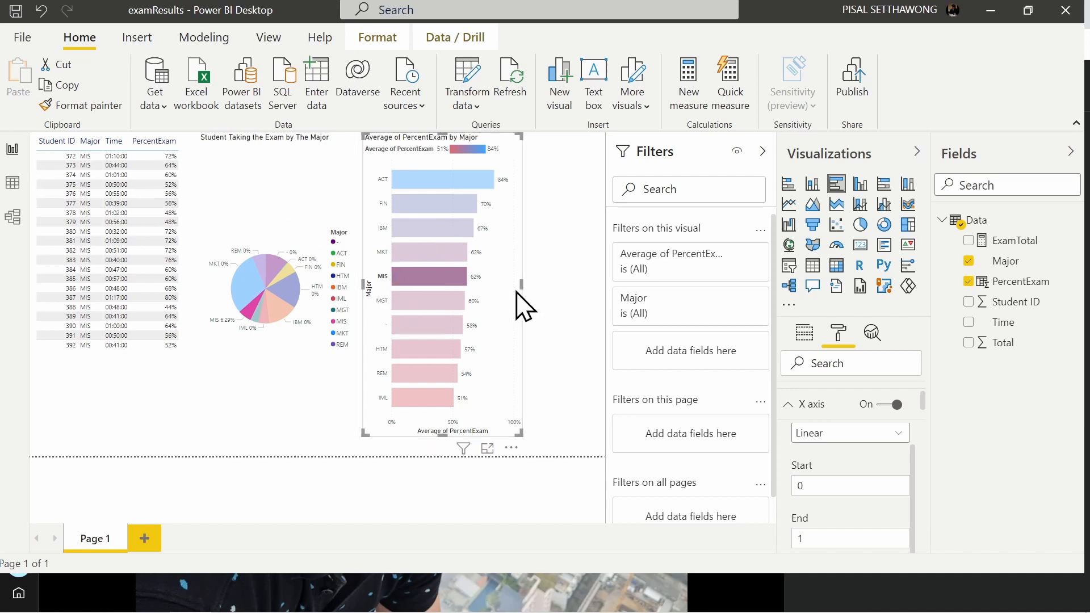
pyautogui.click(498, 319)
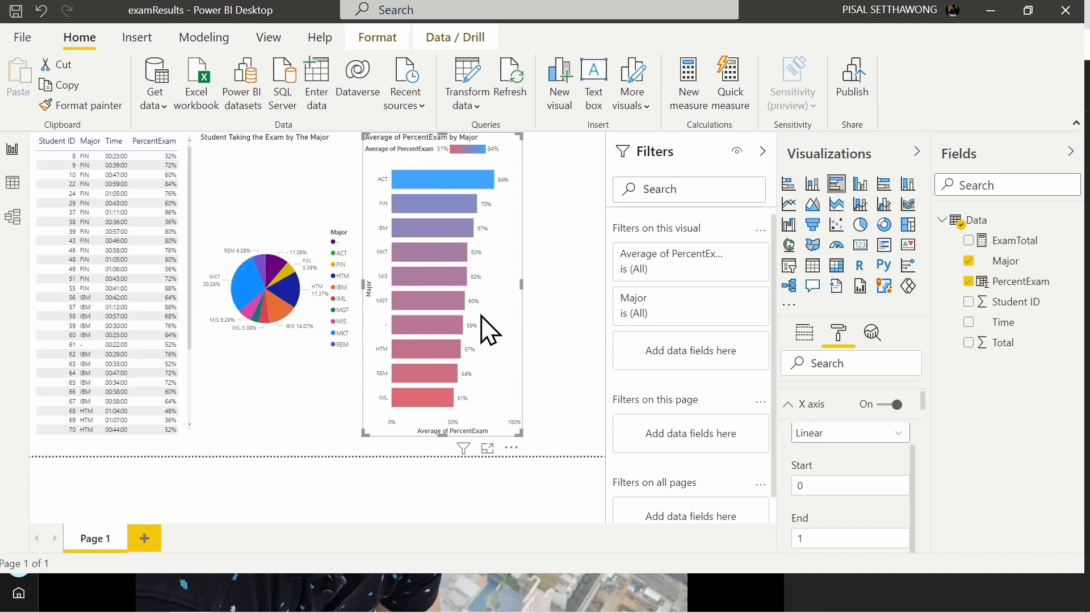